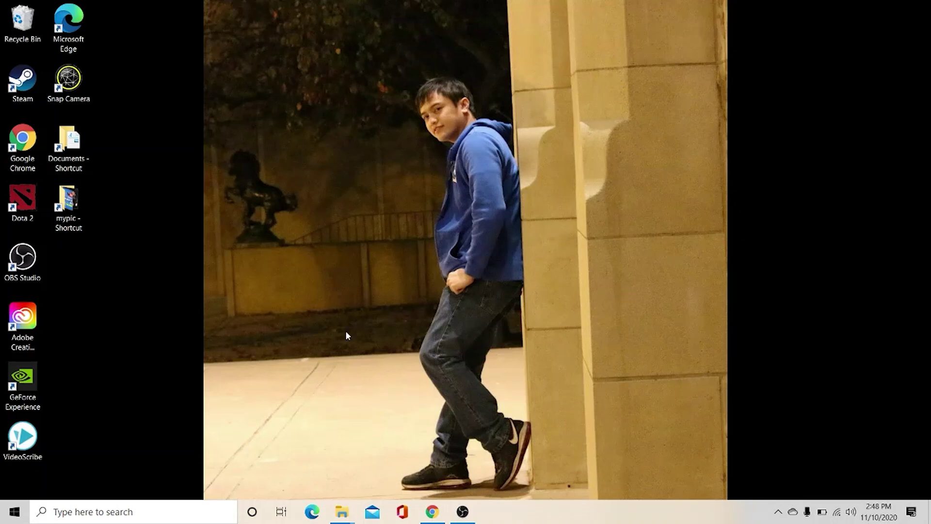
Find PowerPoint through Windows search, launch it, and create a blank presentation, Presentation1
left_click(78, 512)
type("o")
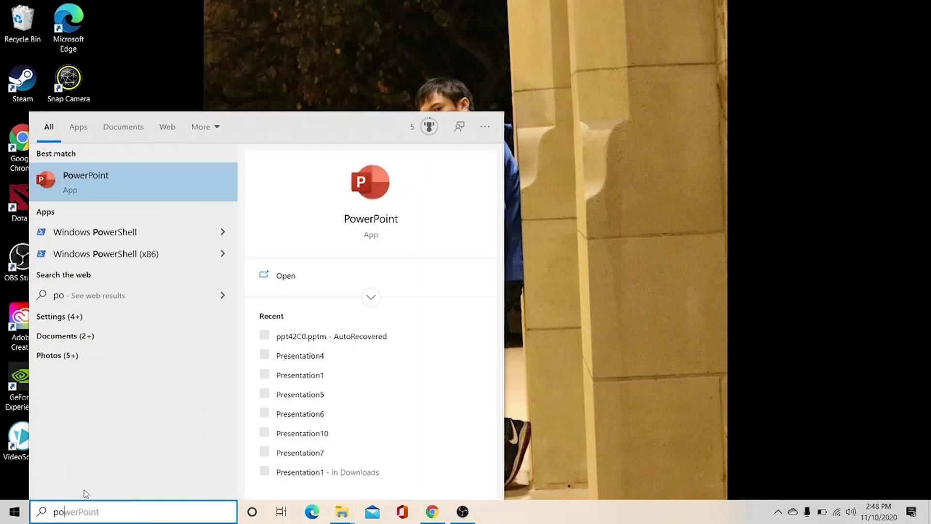
left_click(305, 272)
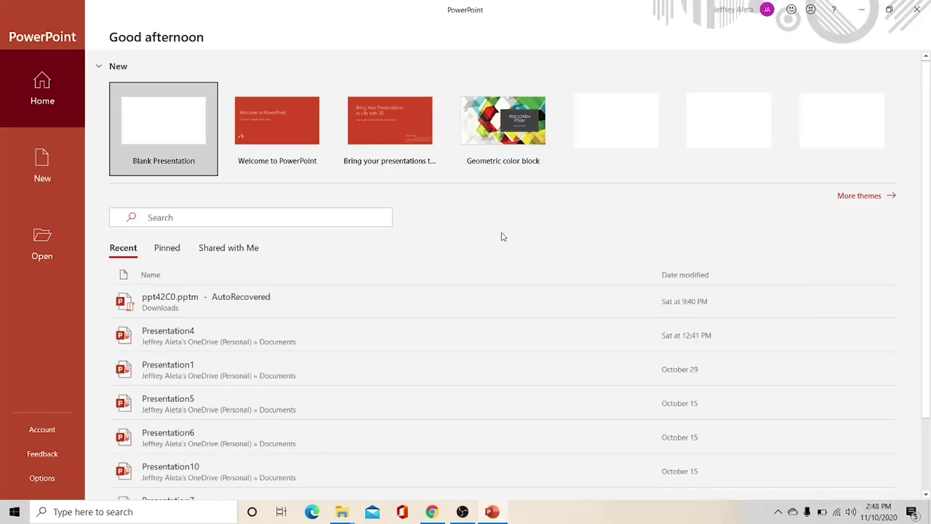
left_click(174, 141)
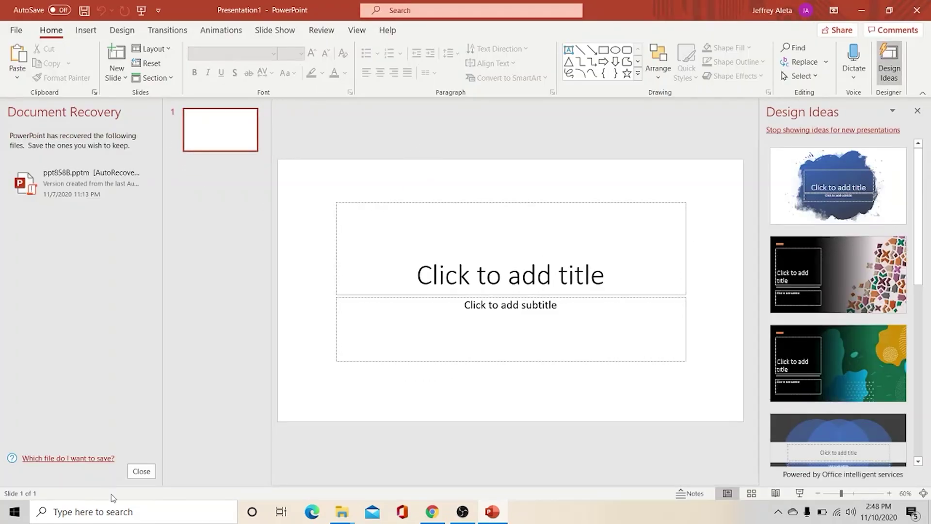
Close the Document Recovery pane and cut the title and subtitle placeholders from slide 1
left_click(141, 473)
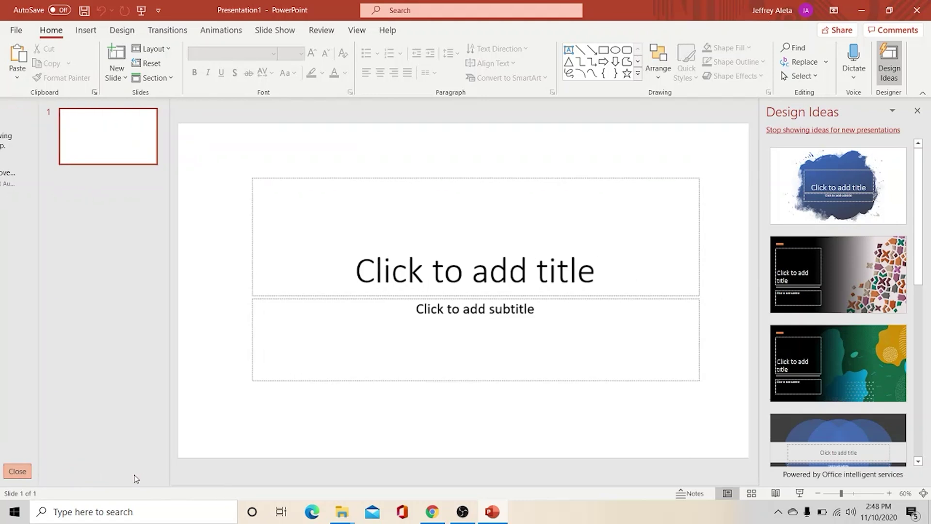
left_click(439, 179)
right_click(439, 178)
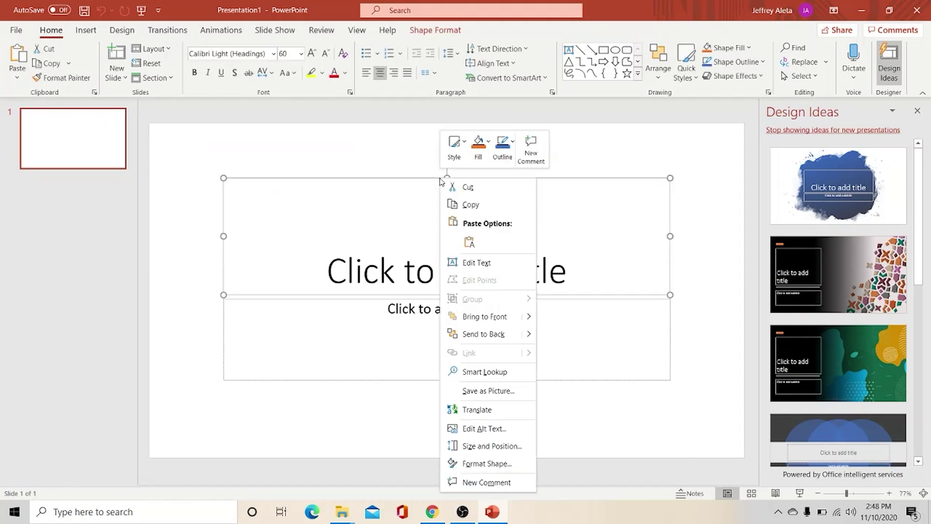
left_click(463, 187)
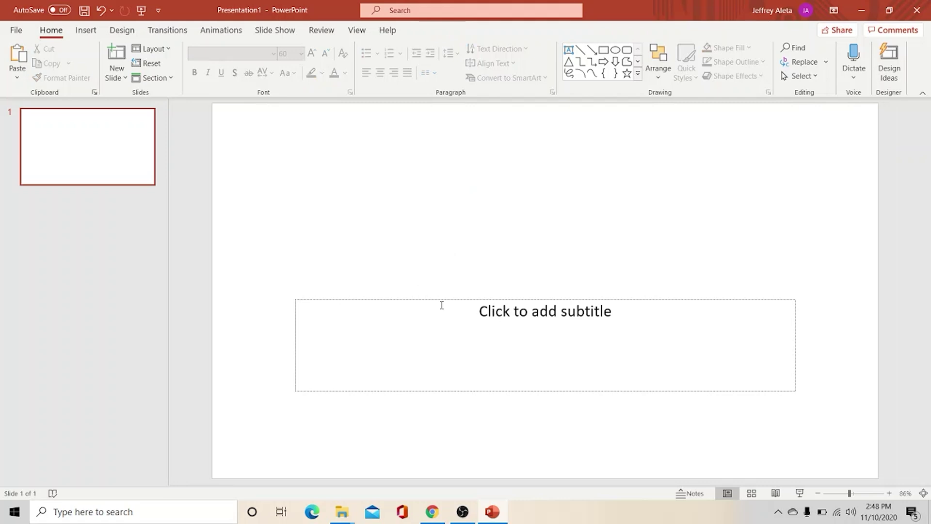
left_click(448, 301)
right_click(448, 301)
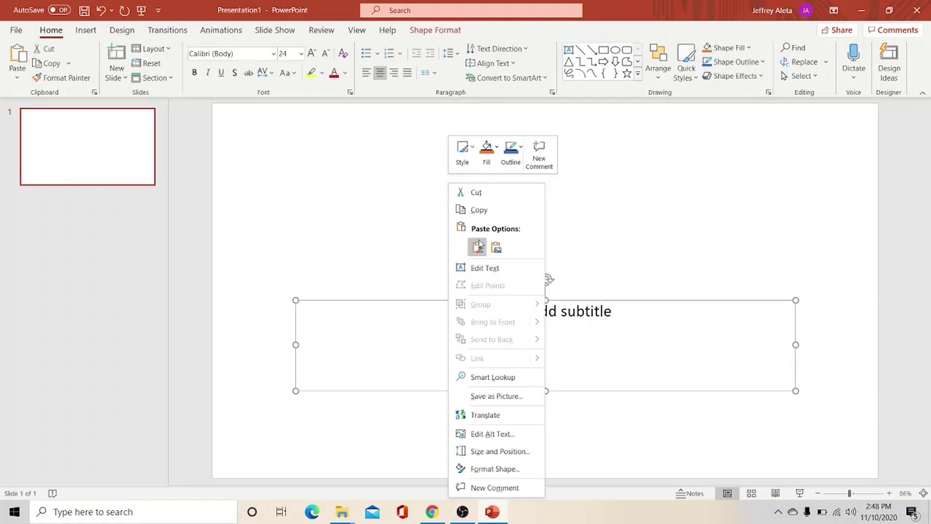
left_click(487, 194)
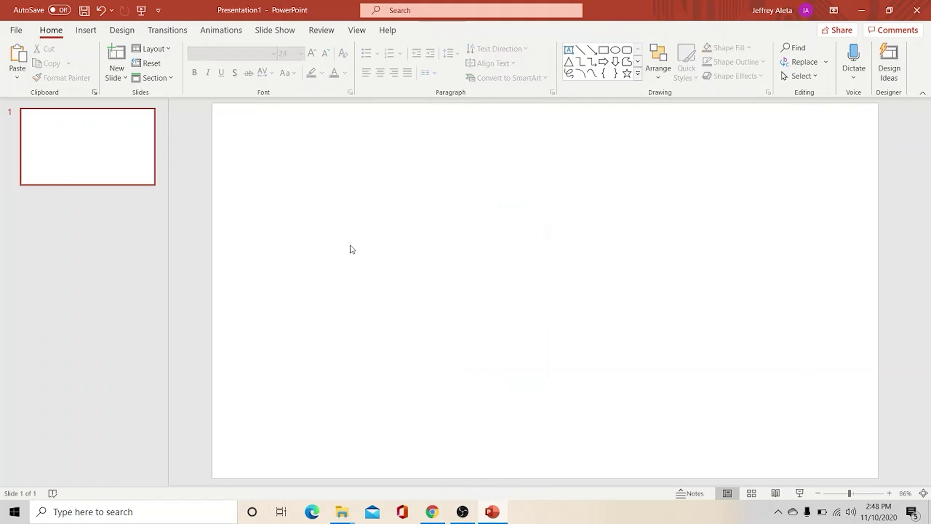
left_click(86, 30)
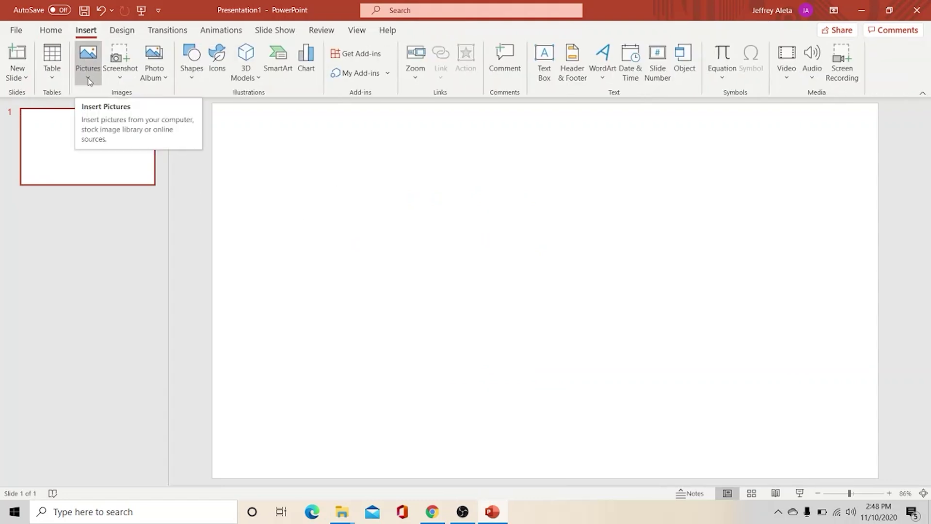
Insert the 'yt thumbnail' picture from the mypic folder, filling slide 1 at 7.5" × 13.33"
left_click(88, 63)
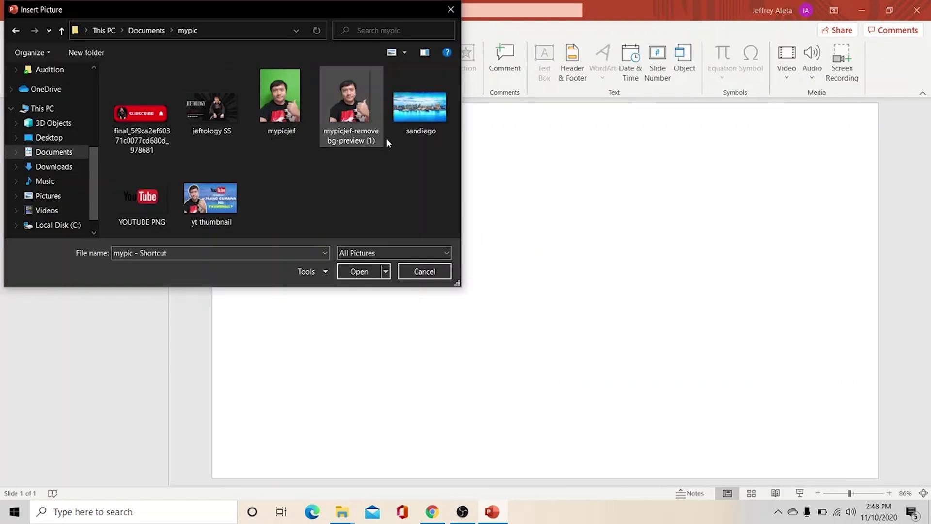
left_click(229, 209)
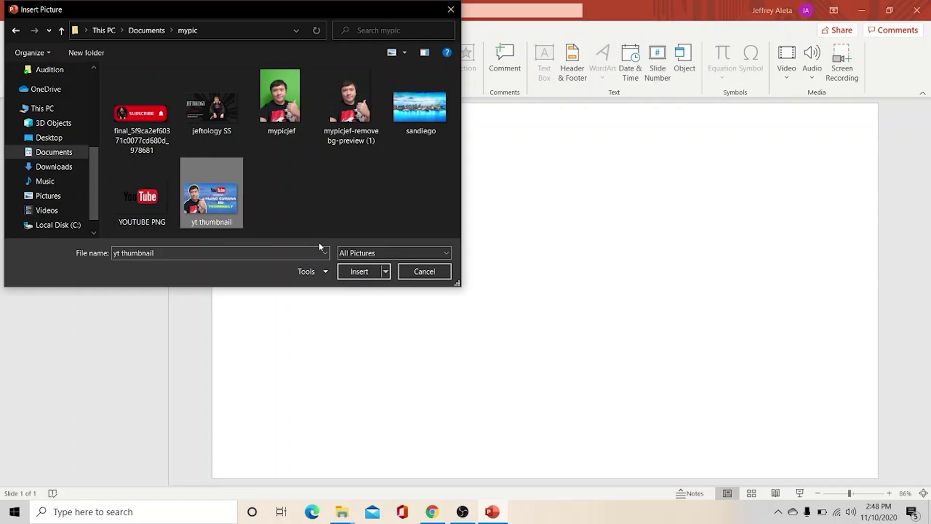
left_click(365, 273)
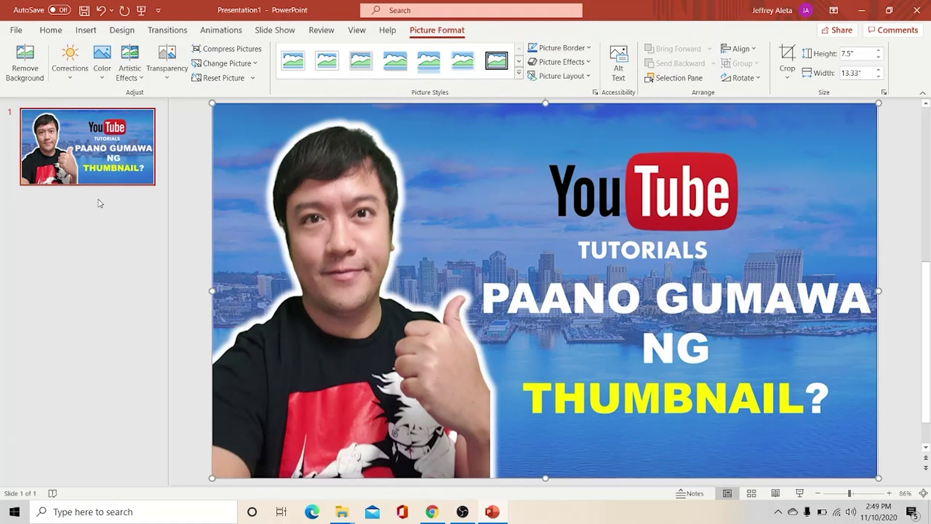
right_click(126, 194)
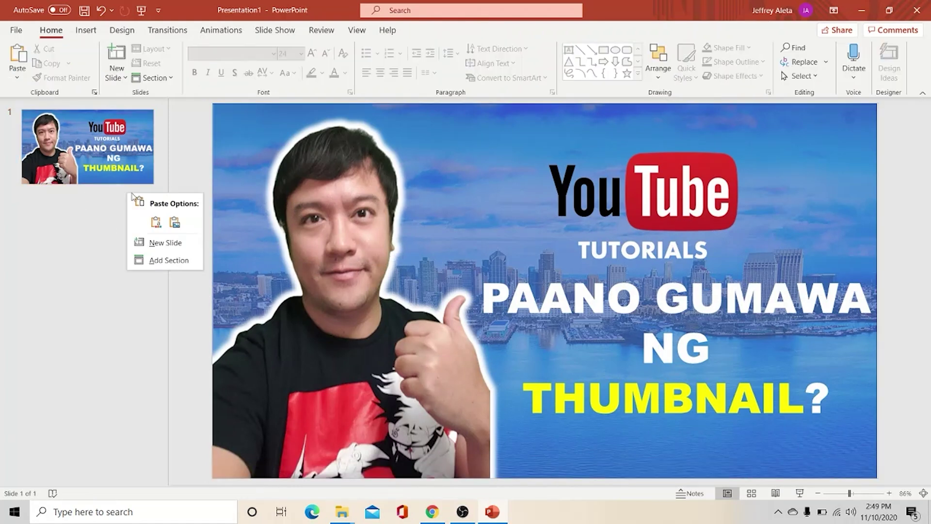
Add slide 2 with New Slide and cut both its title and content placeholders
left_click(155, 243)
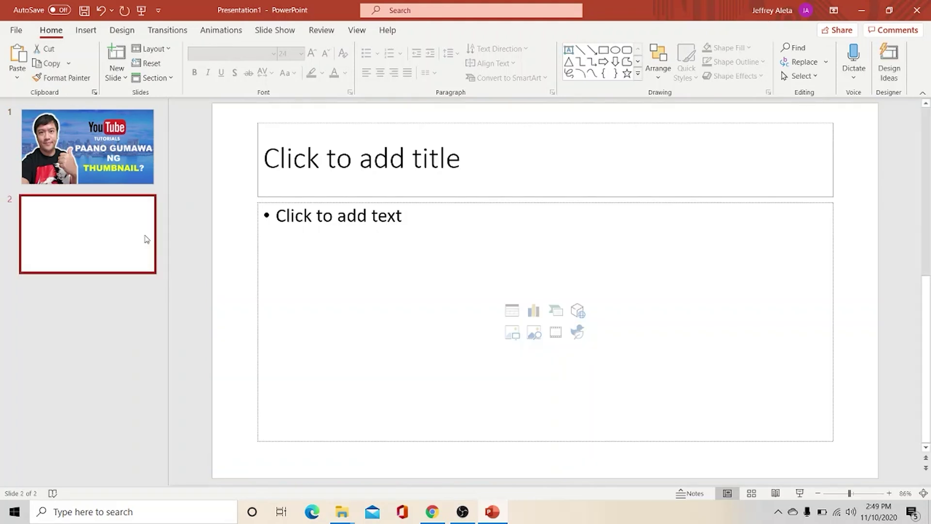
right_click(456, 125)
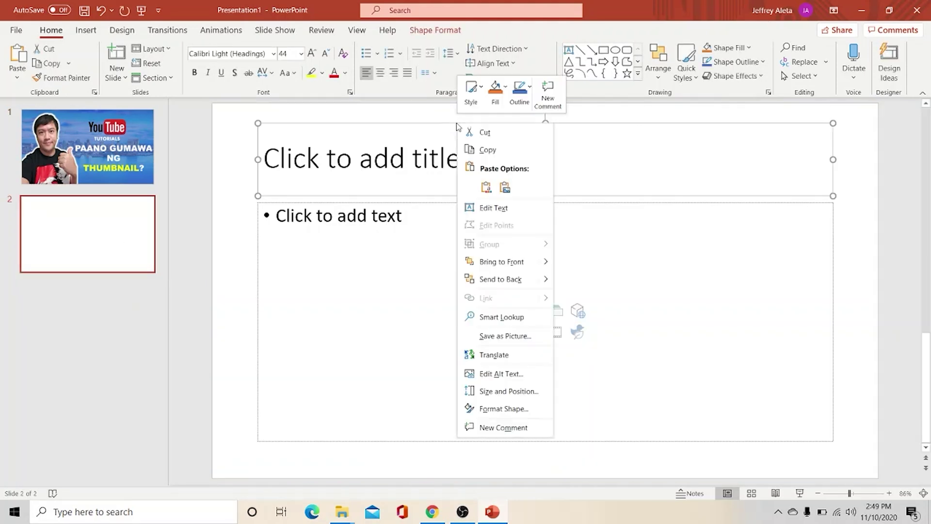
left_click(483, 133)
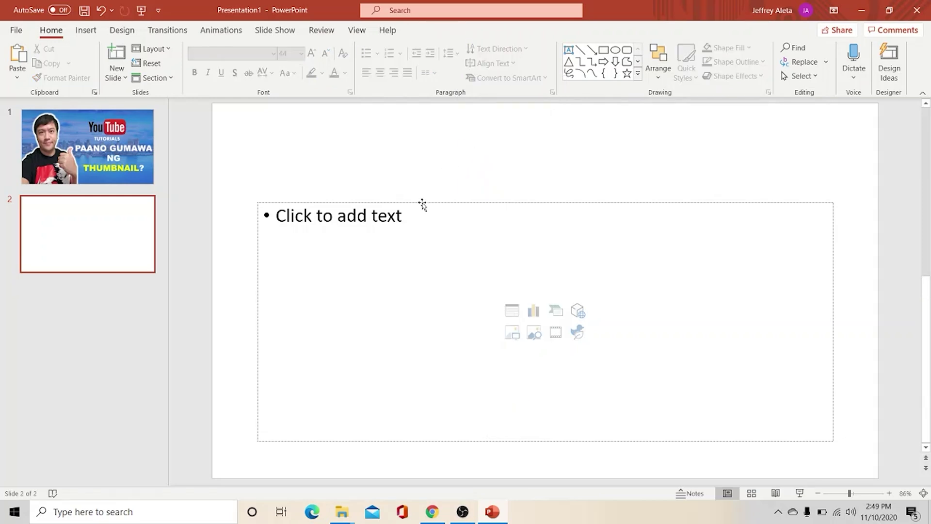
left_click(422, 204)
right_click(422, 204)
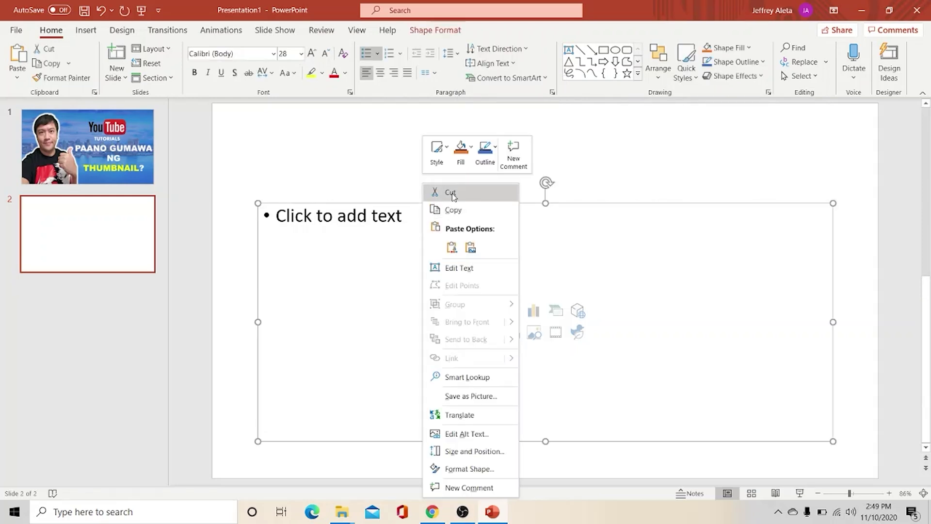
left_click(450, 193)
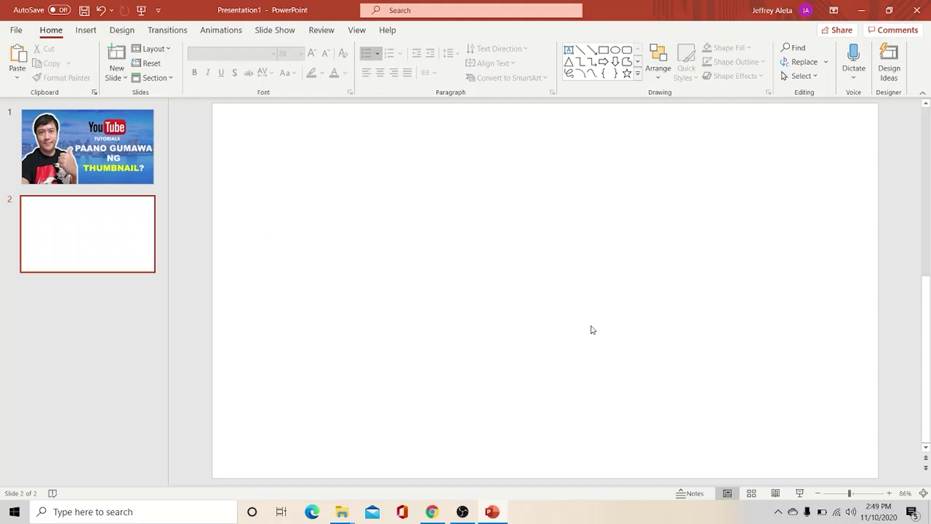
left_click(84, 31)
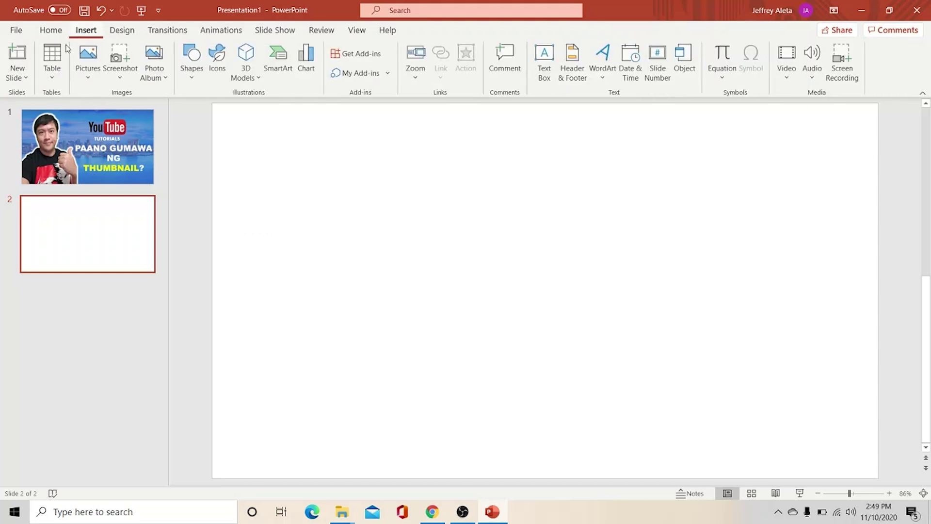
Insert the 'sandiego' skyline picture from this device onto slide 2
left_click(89, 77)
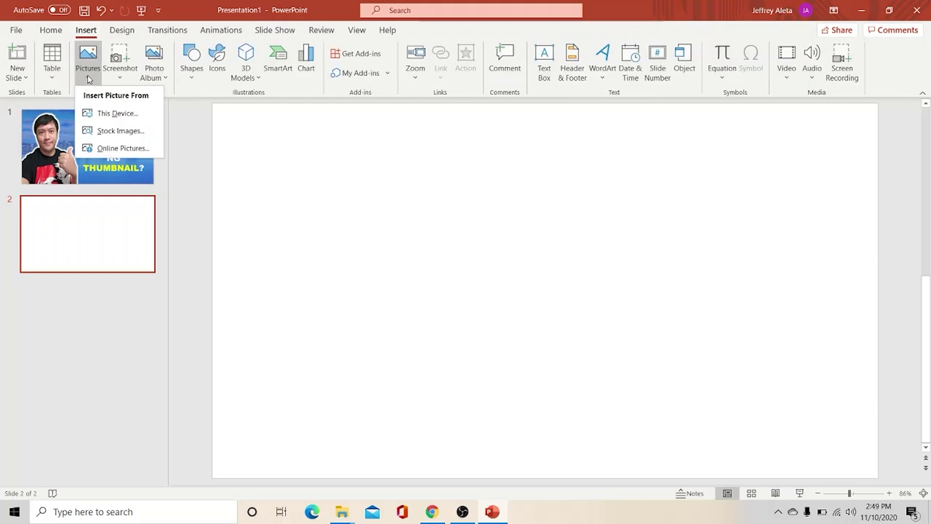
left_click(100, 113)
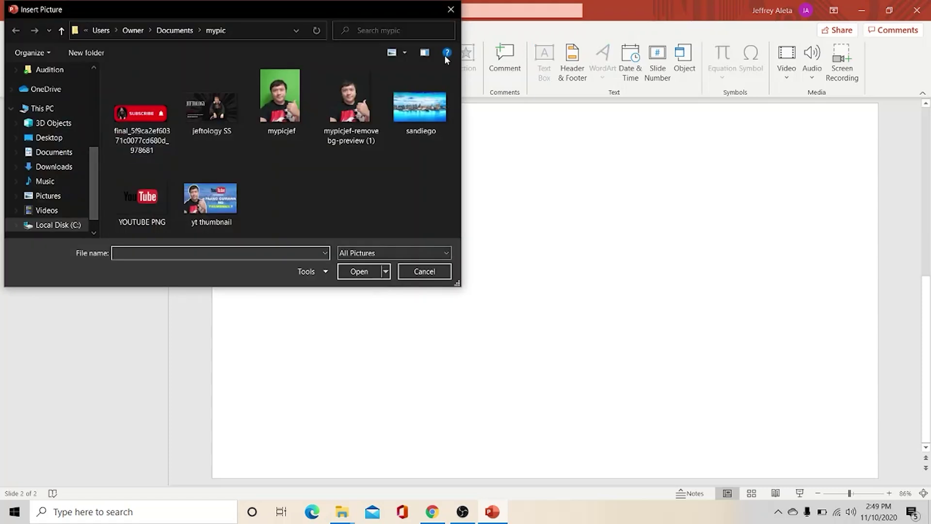
left_click(436, 118)
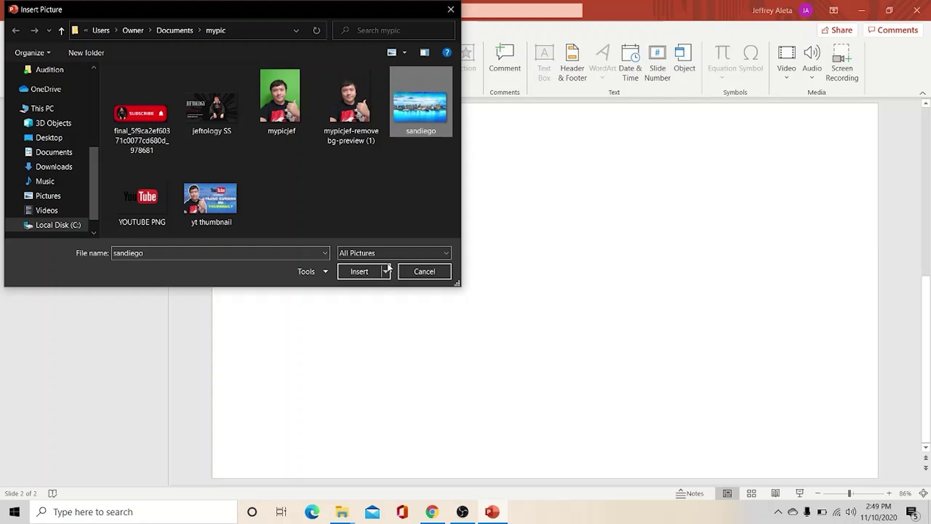
left_click(379, 271)
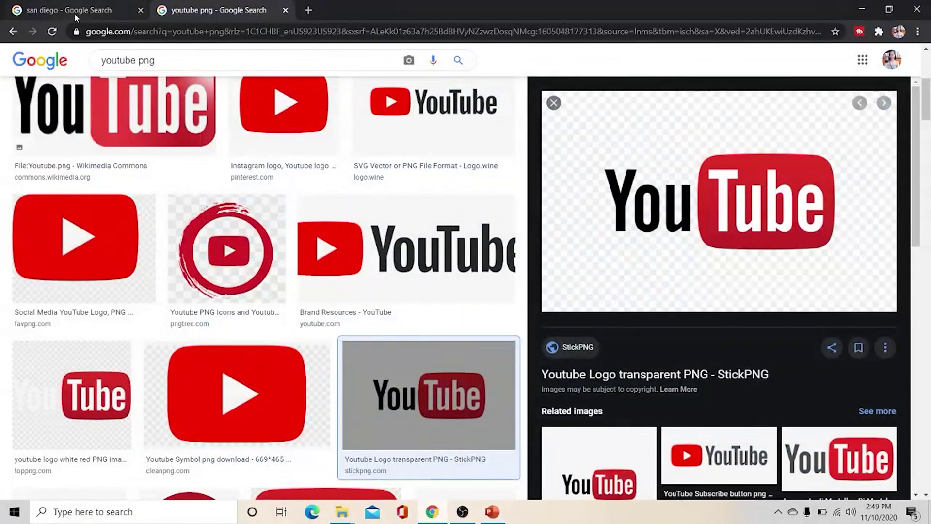
Browse the 'san diego - Google Search' image results in Chrome to view the skyline photos
left_click(75, 13)
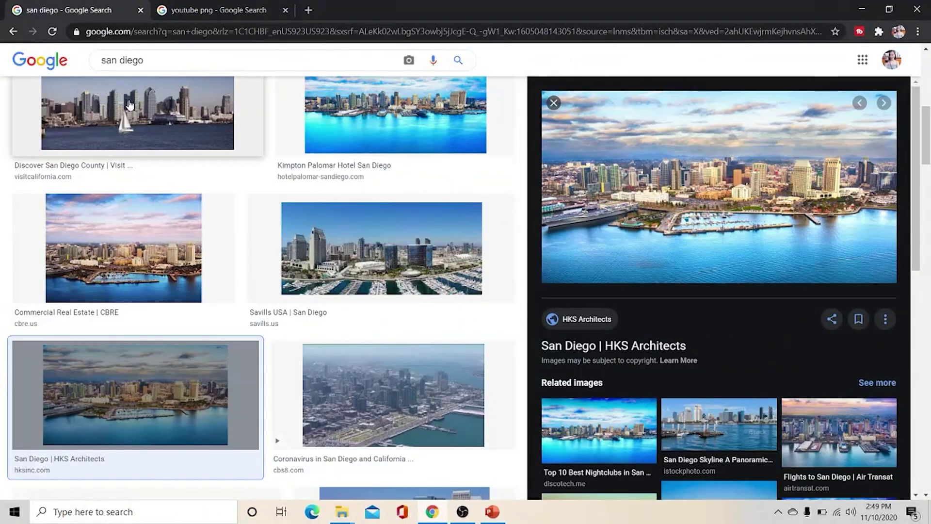
scroll(742, 318, "down", 3)
scroll(333, 318, "down", 4)
scroll(485, 335, "down", 4)
scroll(310, 296, "down", 3)
scroll(417, 323, "down", 5)
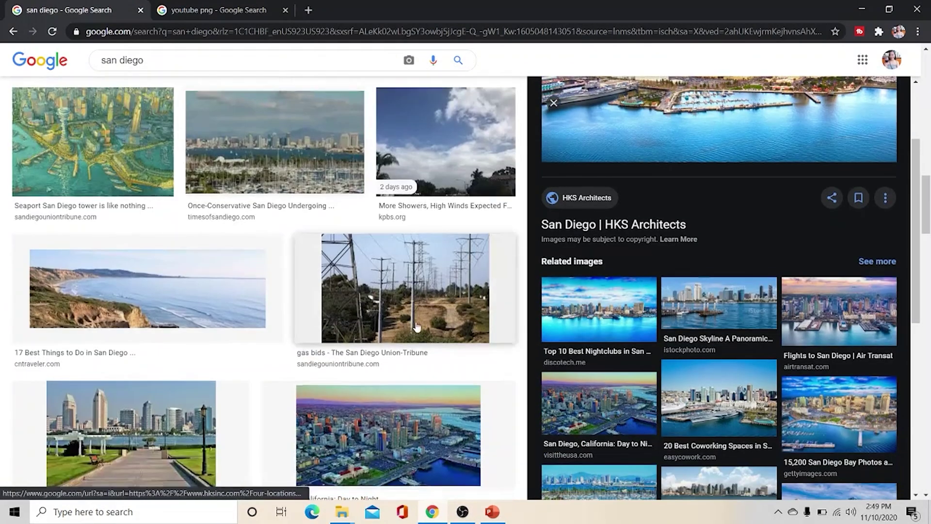
scroll(474, 343, "up", 5)
scroll(473, 343, "down", 6)
left_click(490, 512)
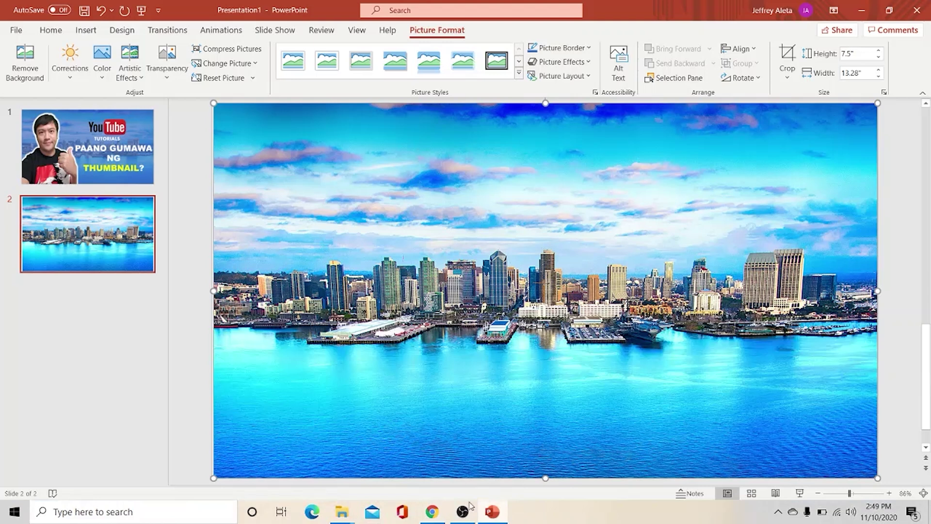
Draw a blue rectangle covering all of slide 2, sized 7.5" × 13.31"
left_click(87, 31)
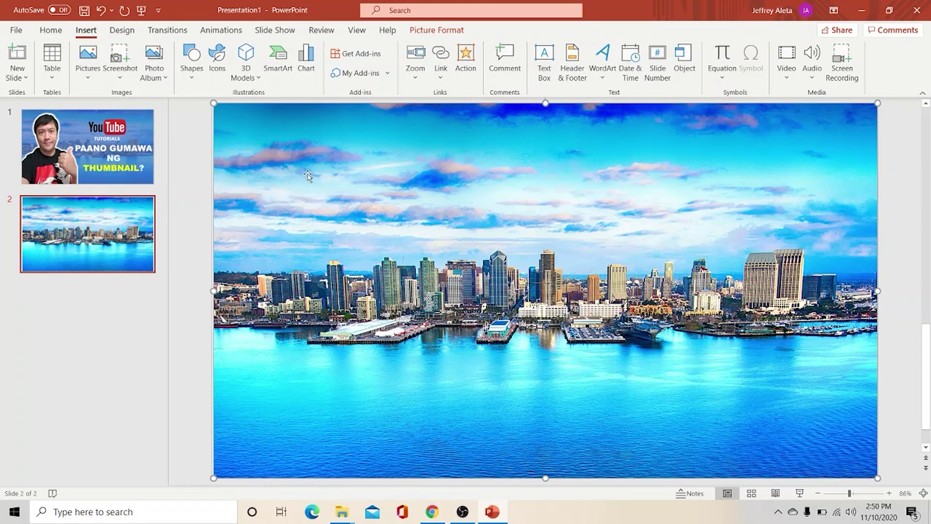
left_click(193, 83)
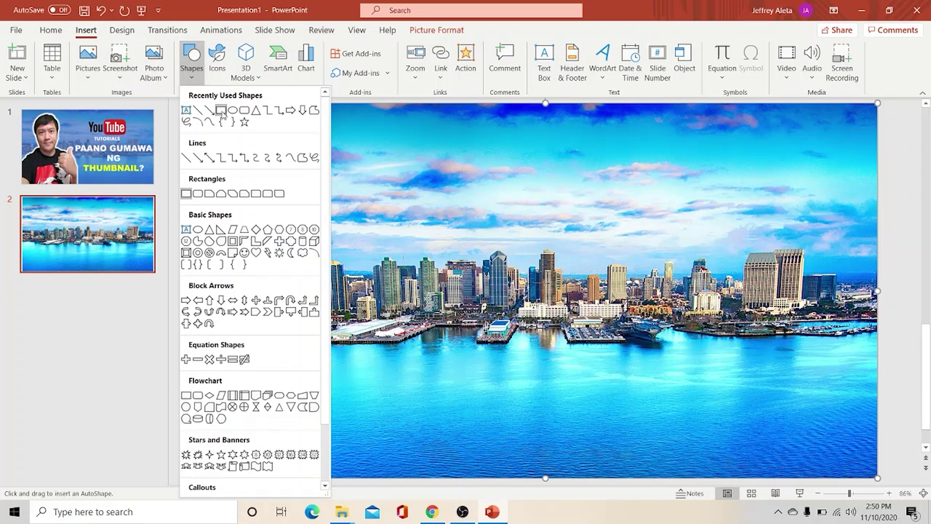
left_click(221, 111)
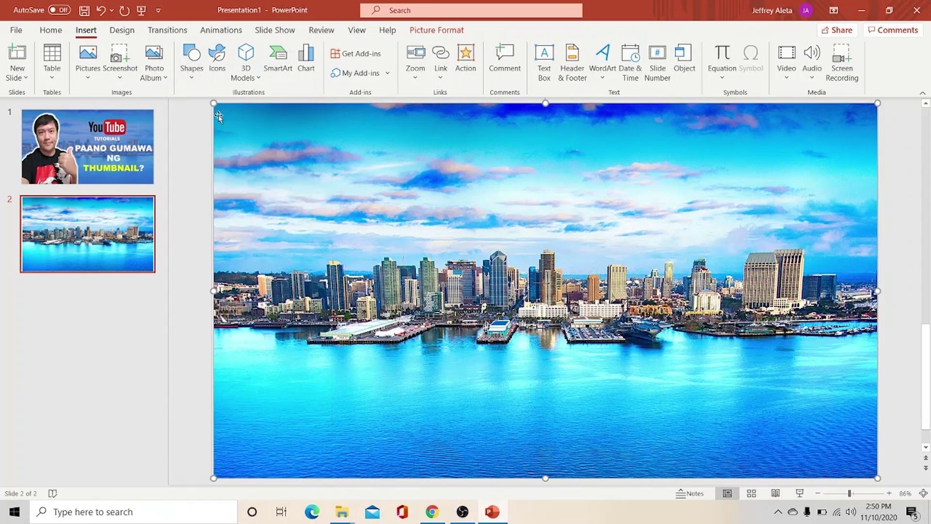
mouse_move(213, 104)
left_mouse_down()
mouse_move(355, 209)
mouse_move(857, 462)
left_mouse_up()
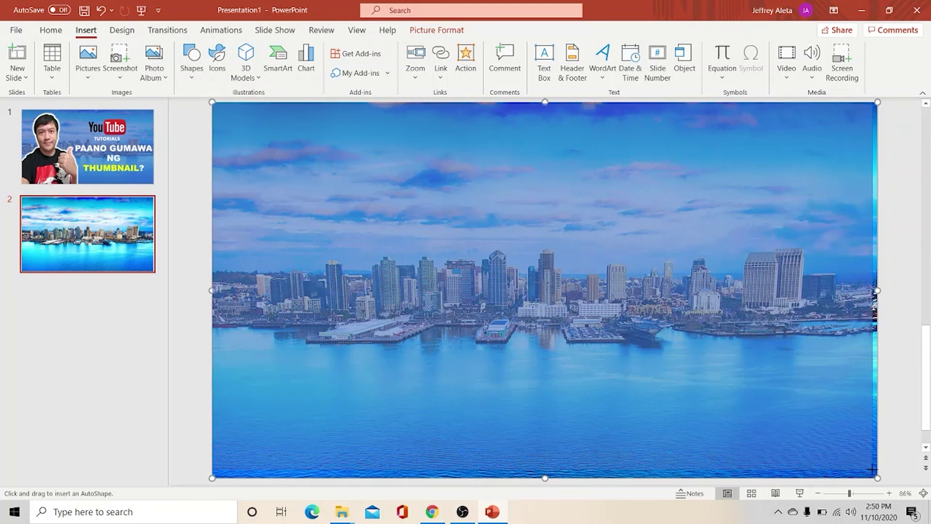
left_click_drag(858, 463, 876, 477)
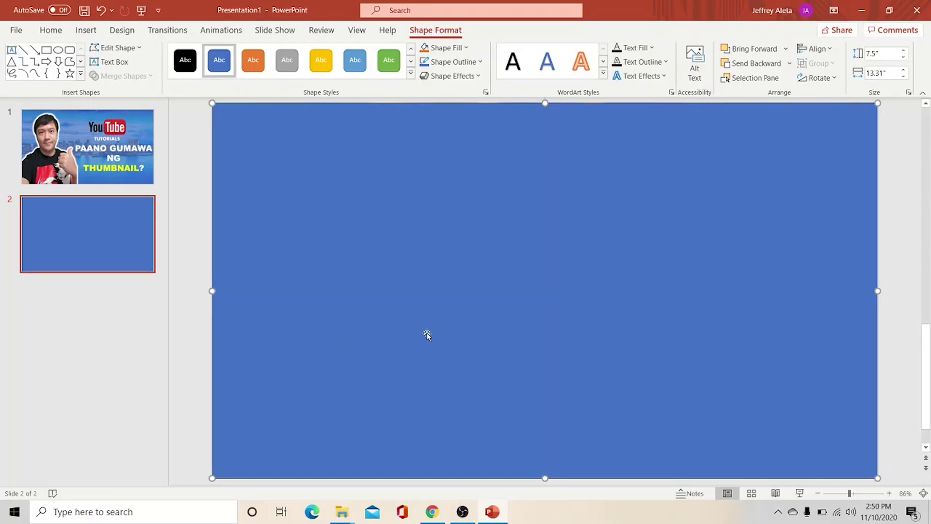
Set the rectangle's fill transparency to 31% in Format Shape, keeping the blue colour
right_click(520, 285)
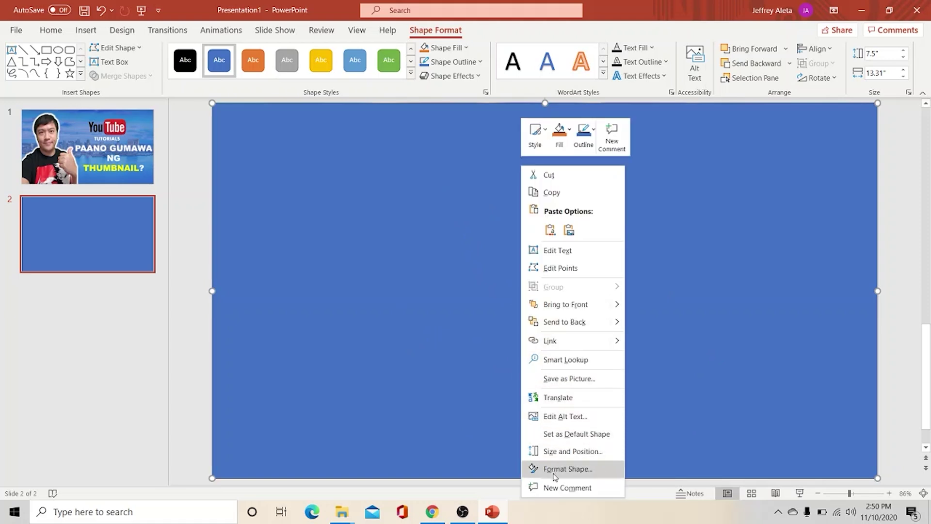
left_click(553, 472)
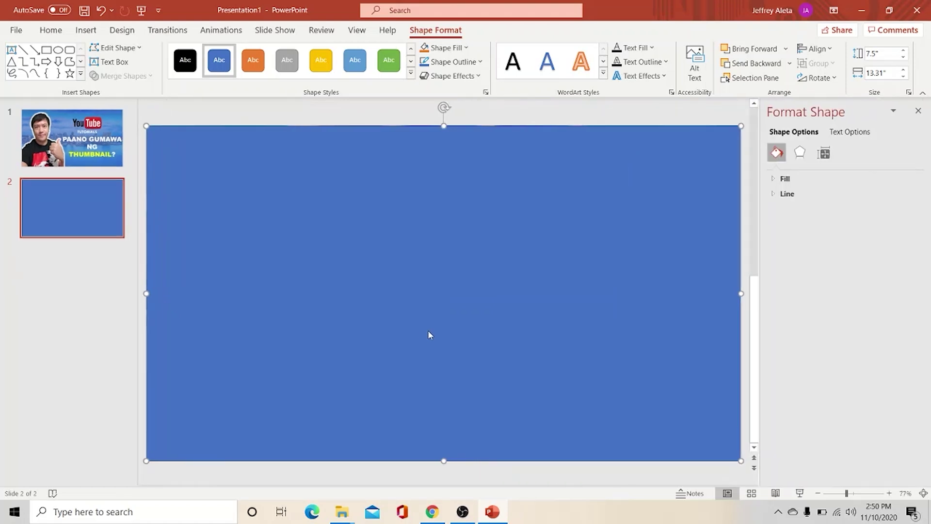
left_click(782, 180)
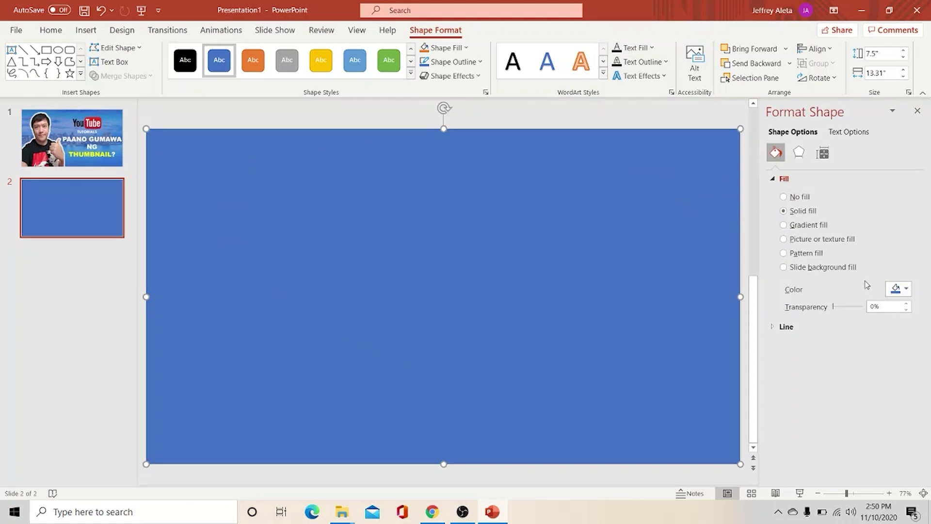
left_click(883, 308)
left_click_drag(833, 310, 843, 313)
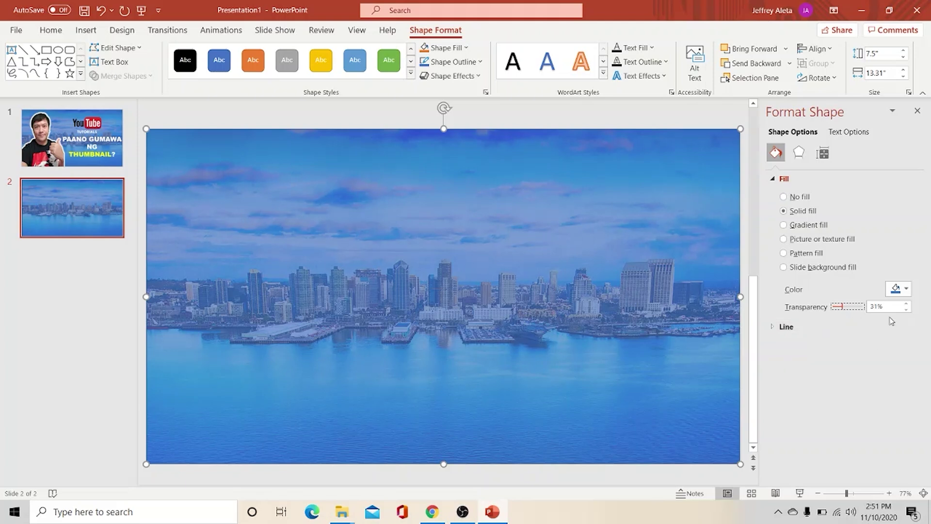
left_click(908, 290)
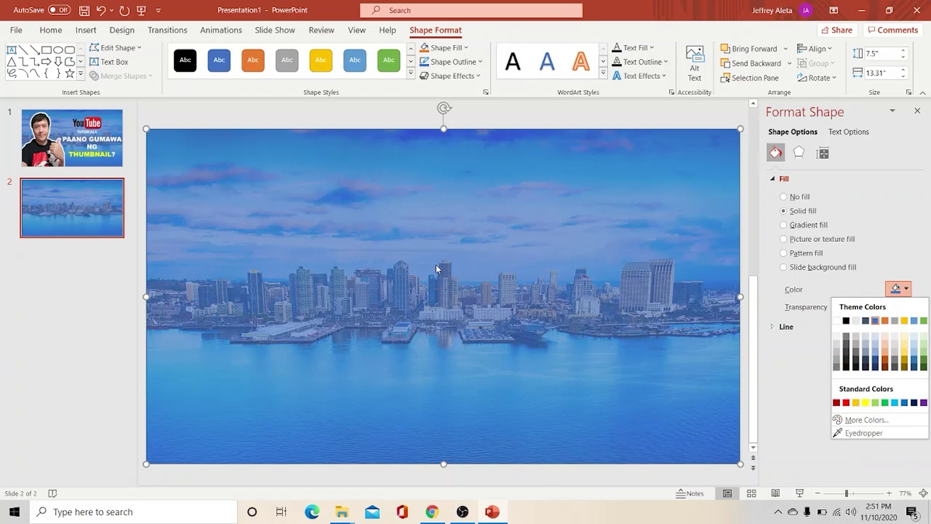
left_click(894, 238)
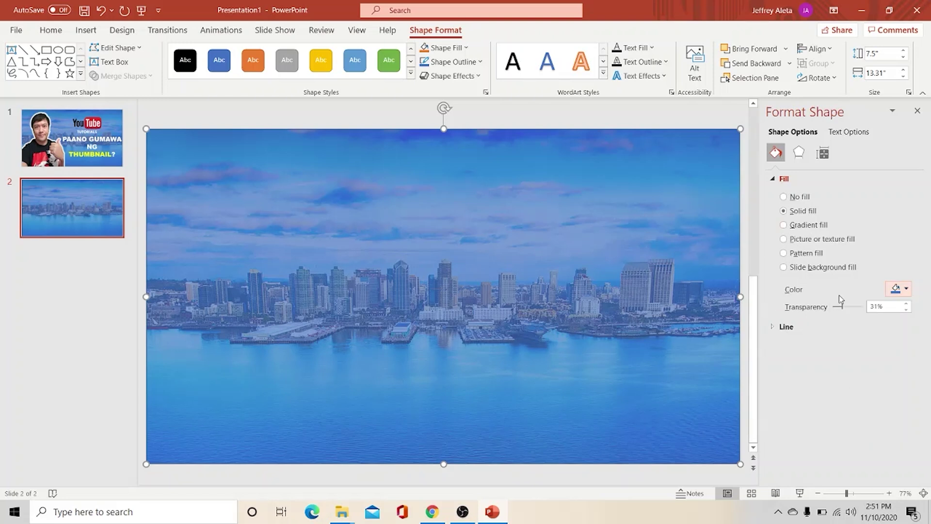
left_click(917, 112)
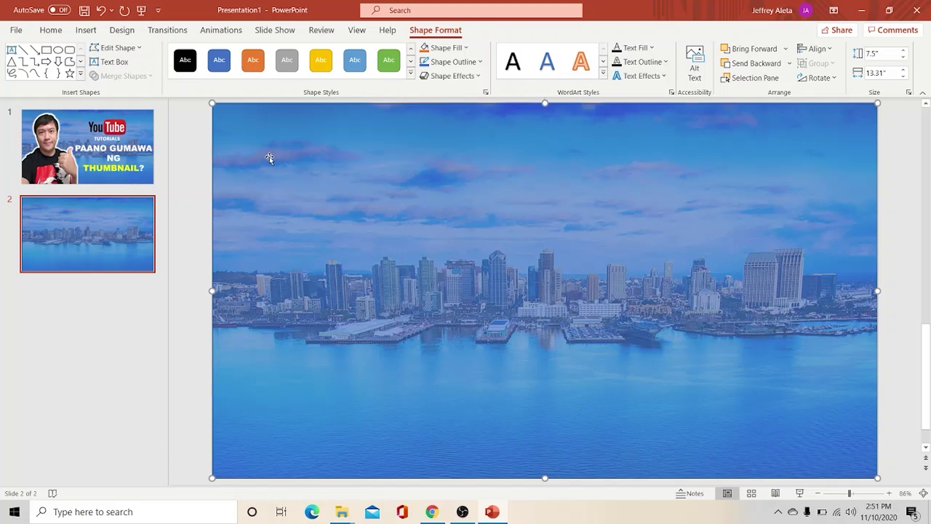
left_click(432, 511)
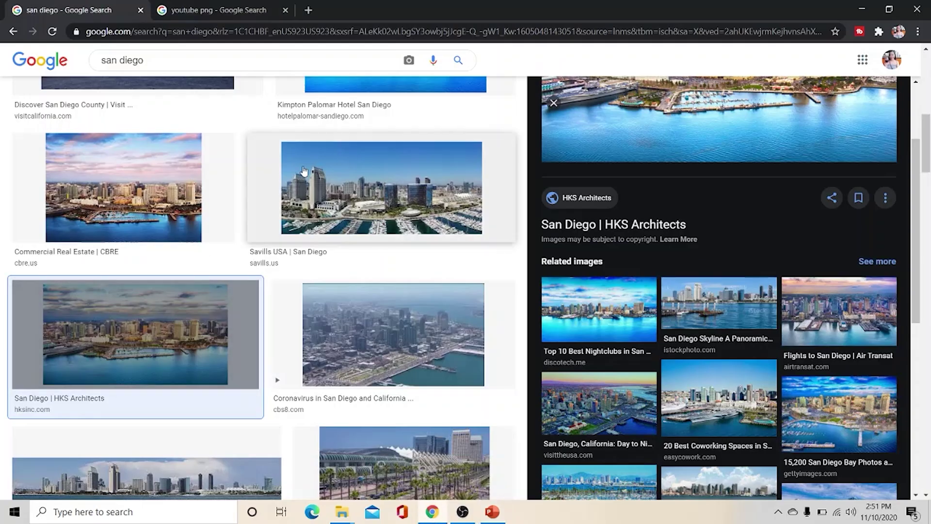
left_click(232, 11)
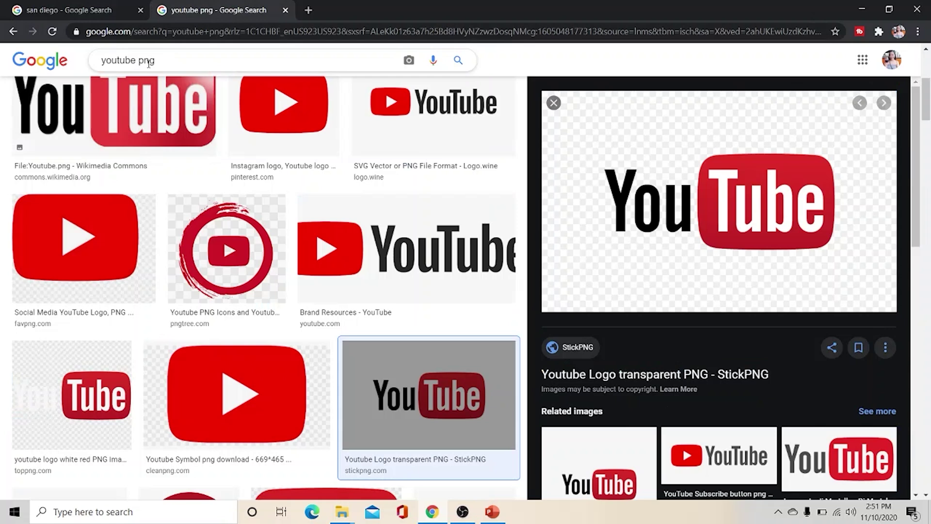
scroll(204, 274, "down", 3)
scroll(177, 270, "down", 4)
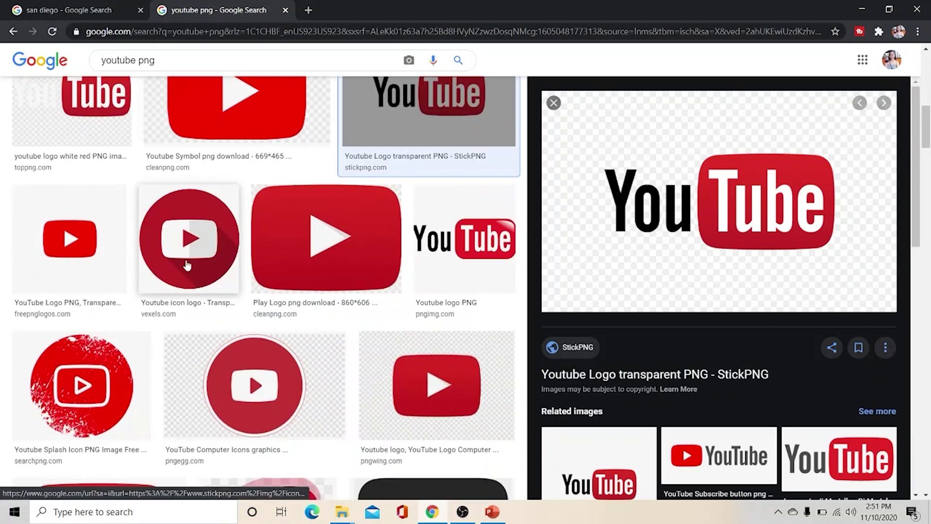
scroll(287, 292, "down", 4)
scroll(287, 293, "up", 3)
scroll(287, 293, "down", 3)
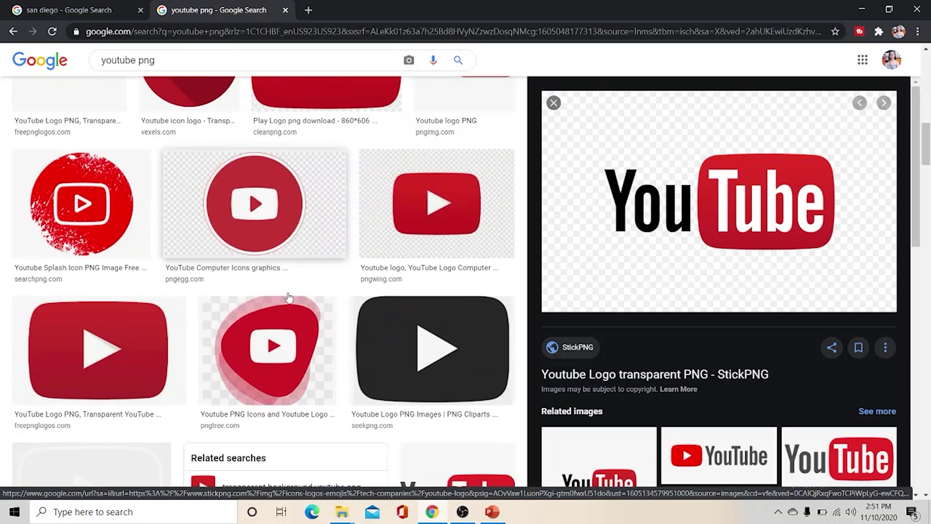
key("alt+Tab")
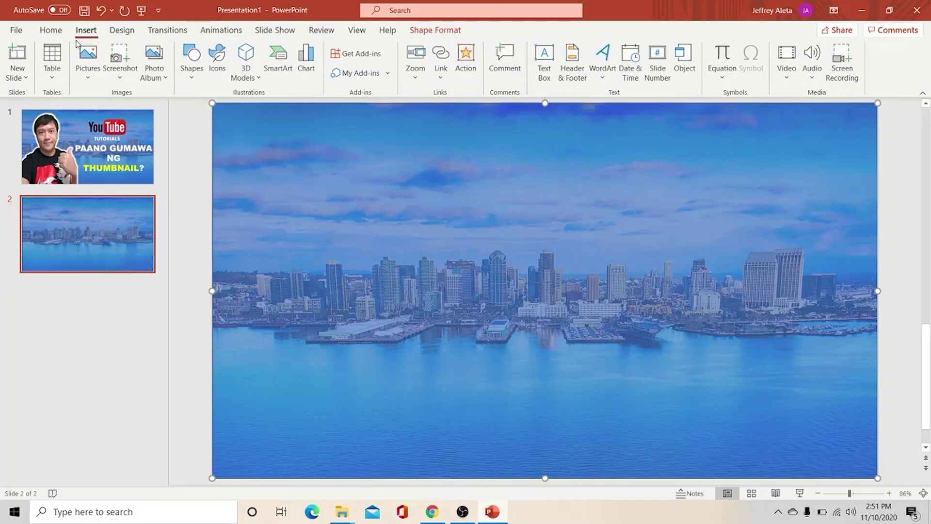
Insert the YOUTUBE PNG image from the mypic folder onto slide 2
left_click(88, 81)
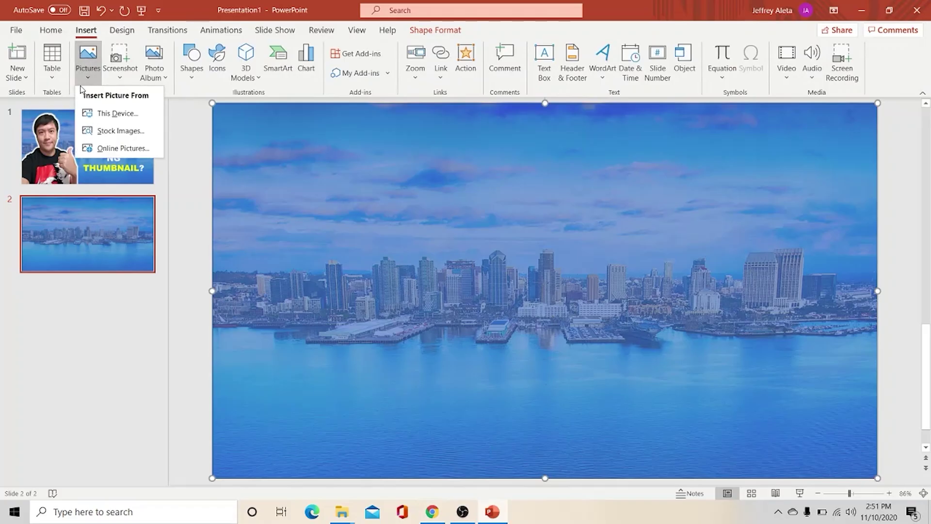
left_click(96, 113)
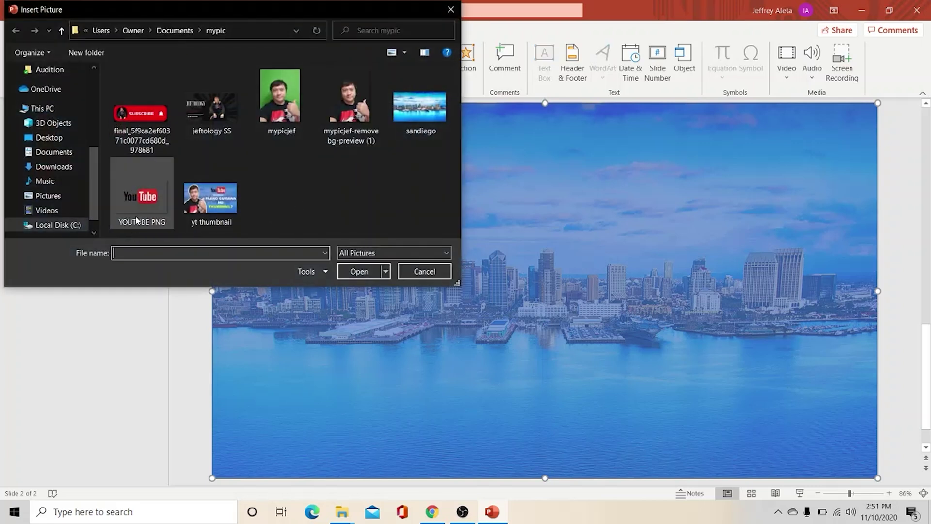
left_click(140, 202)
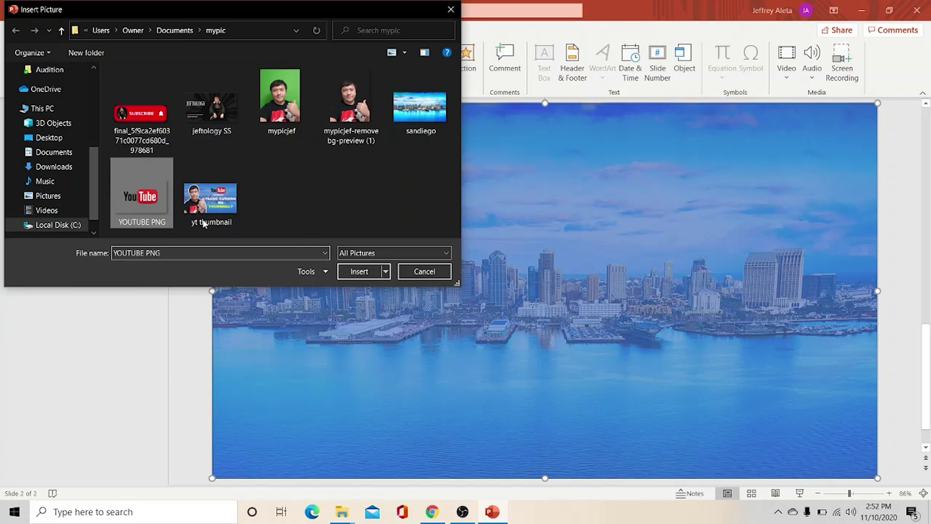
left_click(359, 271)
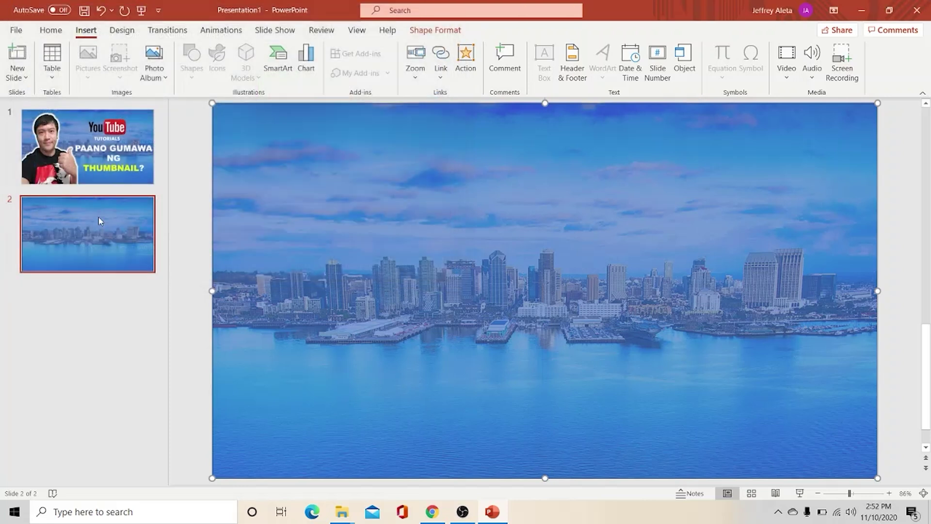
Move the YouTube logo to the upper right of slide 2, over the skyline
left_click_drag(601, 168, 723, 98)
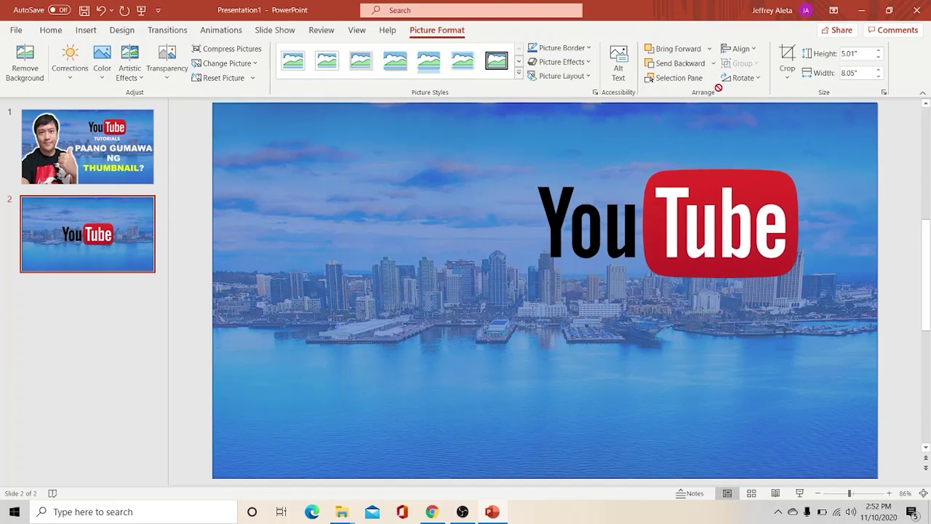
left_click_drag(723, 98, 721, 91)
left_click_drag(583, 254, 669, 149)
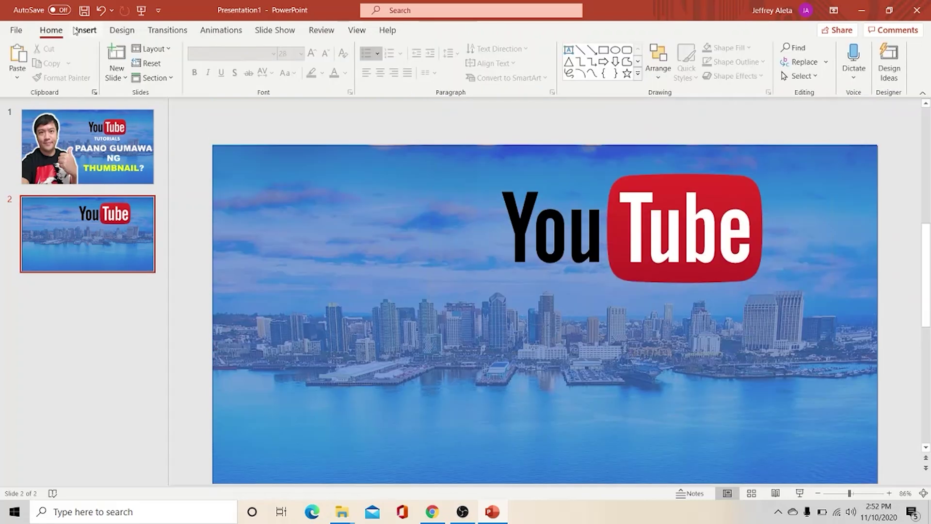
left_click(85, 32)
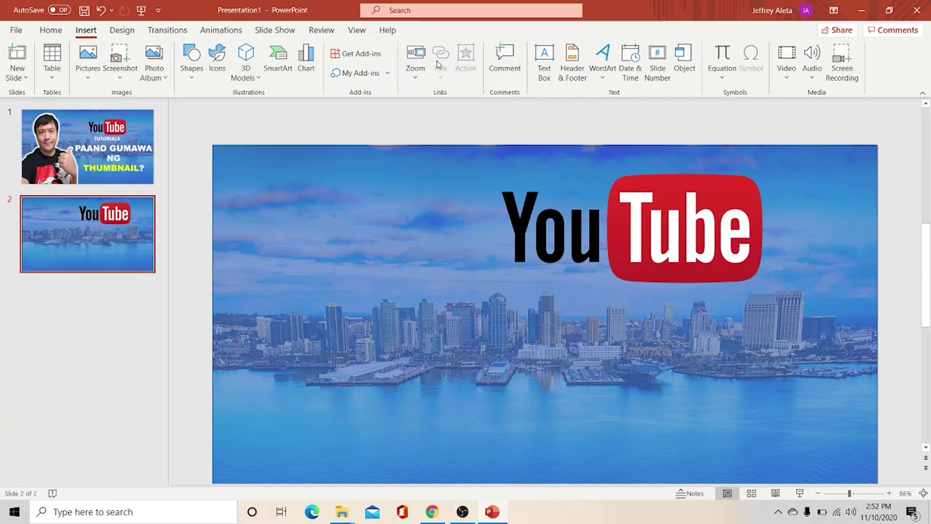
left_click(544, 60)
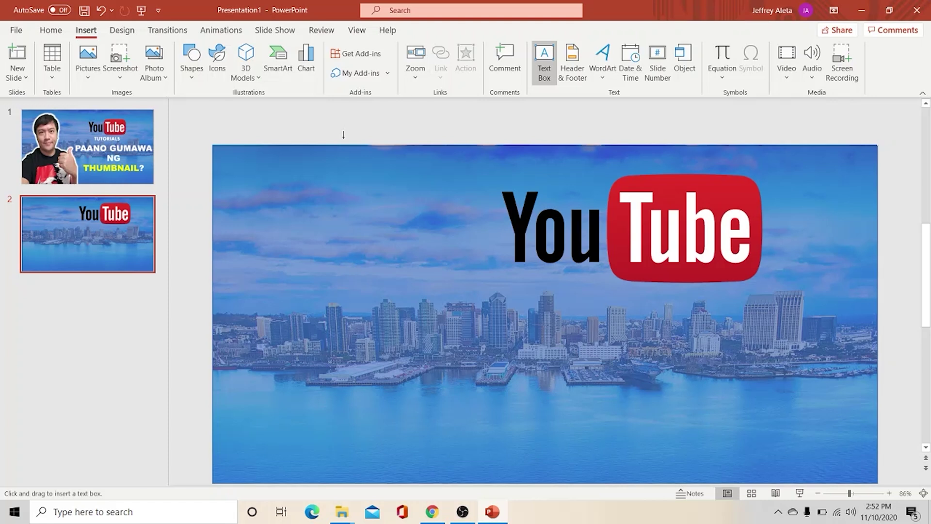
Add a wide text box along the slide's top and type TUTORIALS
left_click(321, 111)
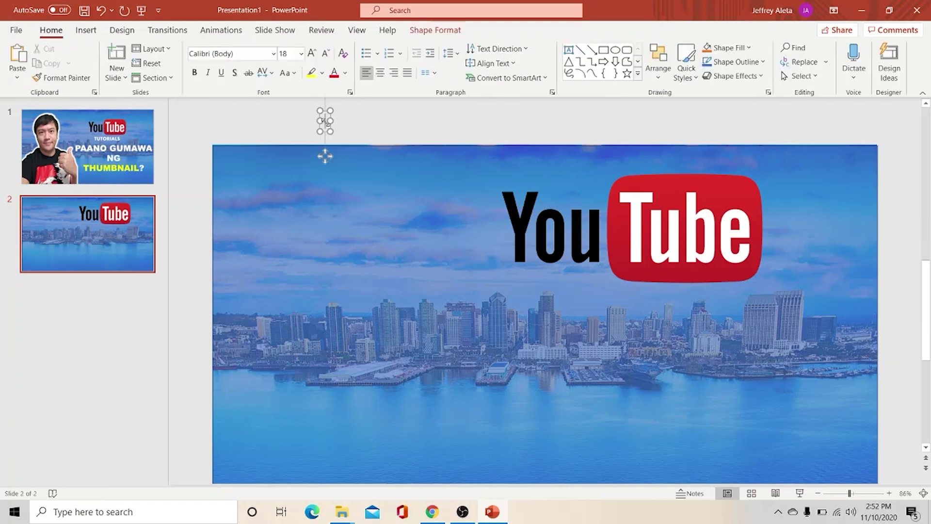
left_click_drag(332, 122, 743, 137)
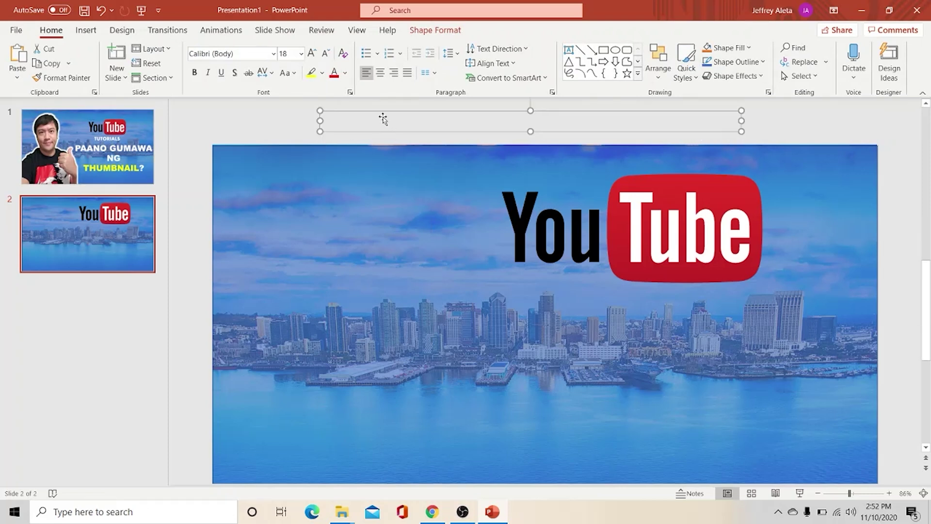
type("tu")
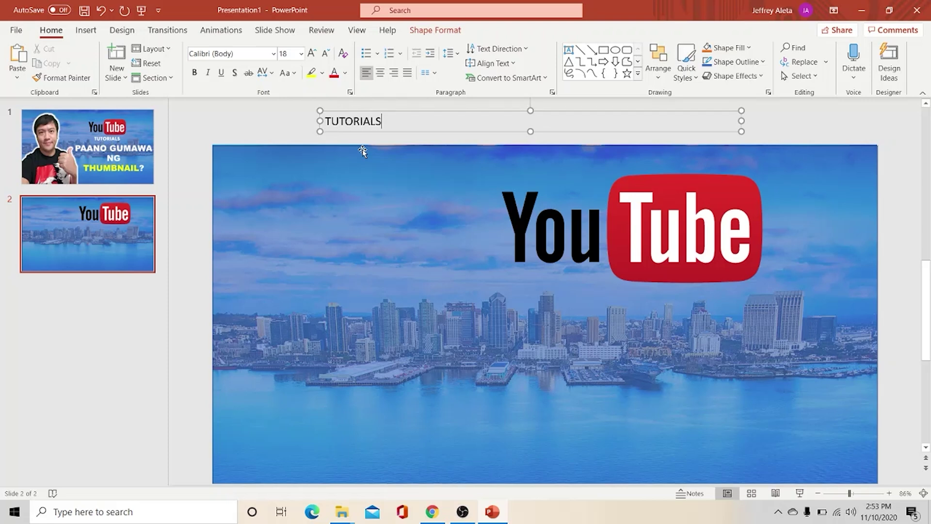
Format TUTORIALS as white, centred, 24 pt Arial Black
left_click_drag(382, 121, 306, 113)
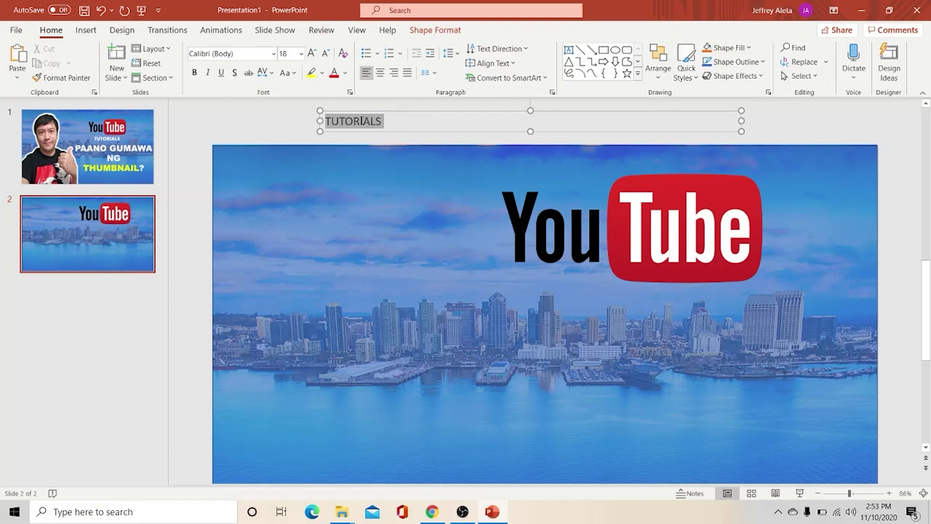
left_click(300, 54)
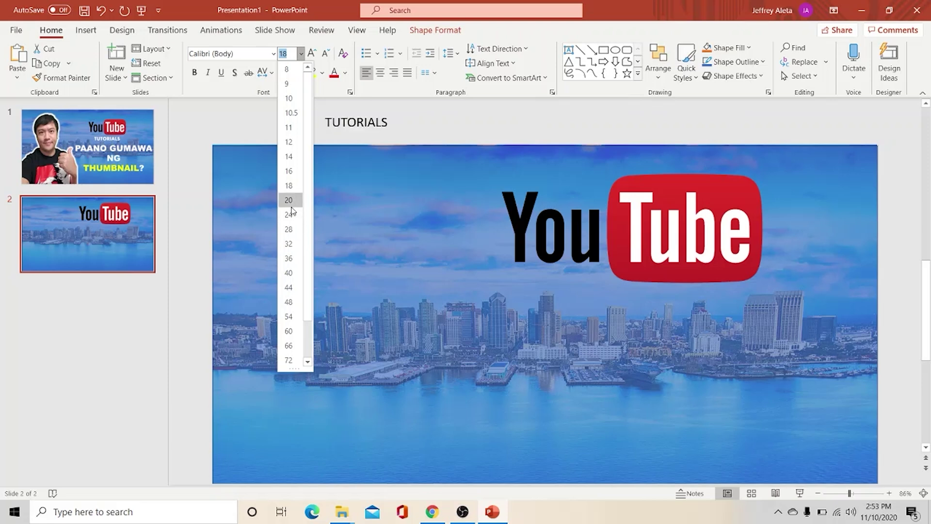
left_click(289, 215)
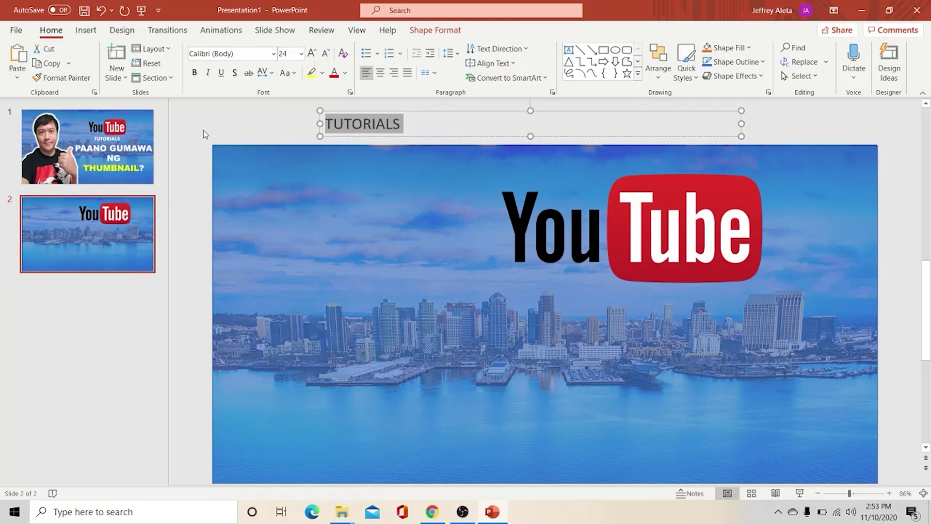
left_click(345, 73)
left_click(339, 102)
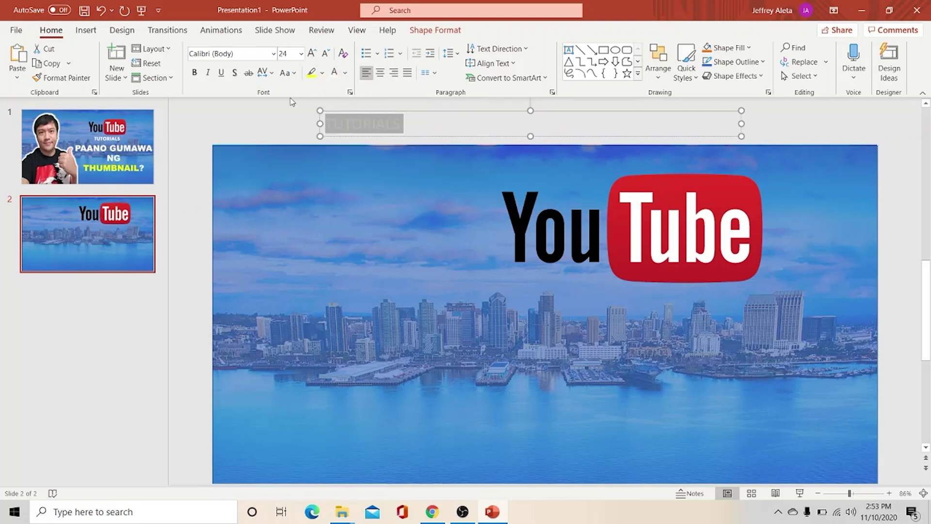
key("ctrl+e")
left_click(273, 53)
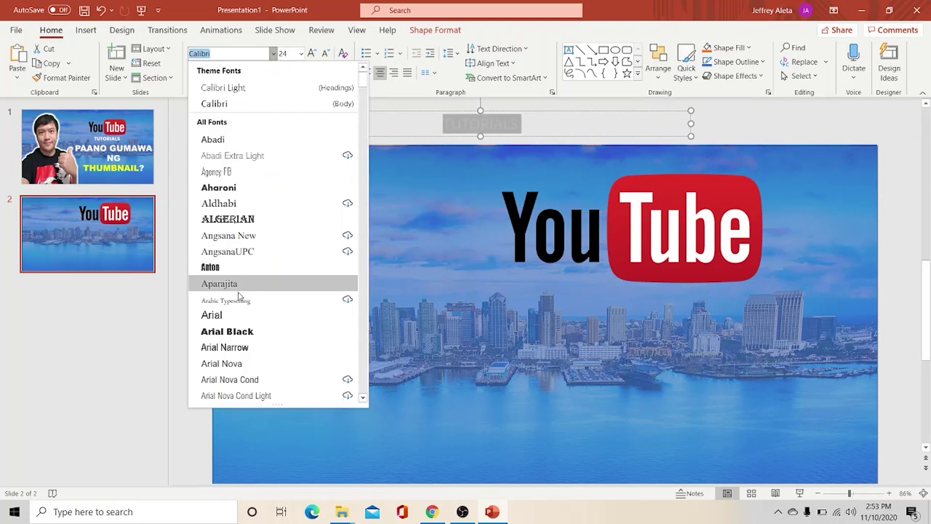
left_click(261, 331)
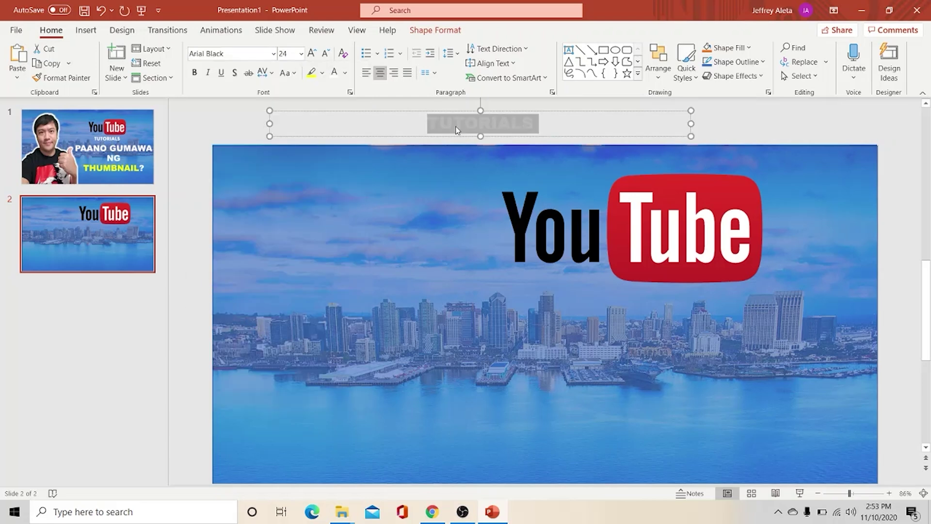
Move the TUTORIALS box to sit just below the YouTube logo
left_click(492, 111)
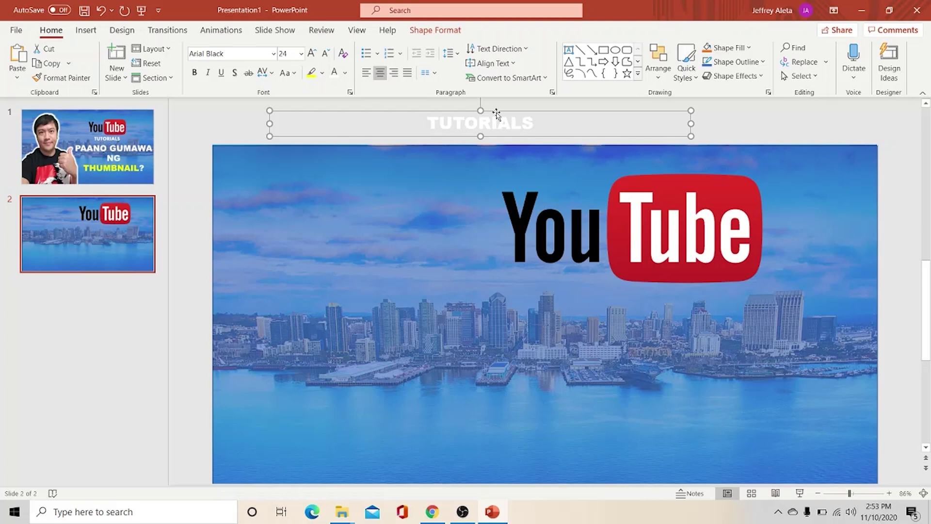
left_click_drag(497, 110, 635, 283)
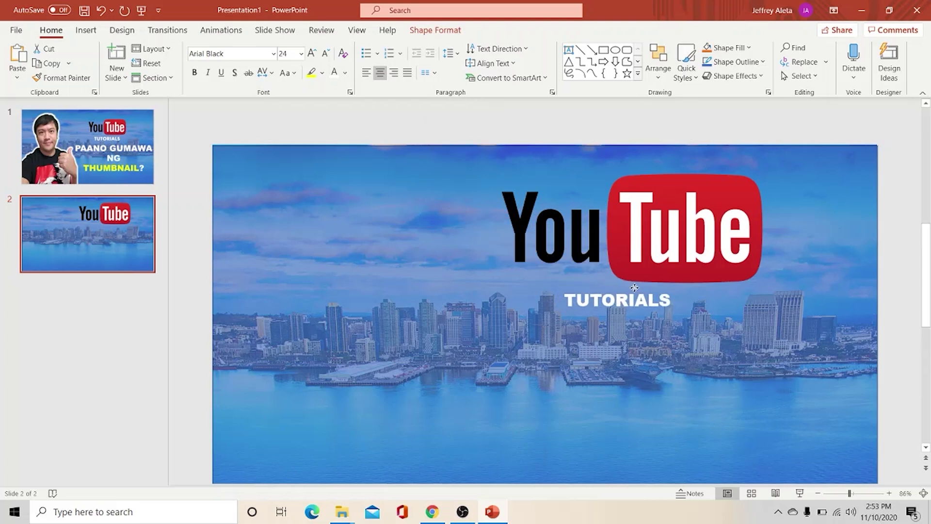
left_click_drag(636, 284, 630, 282)
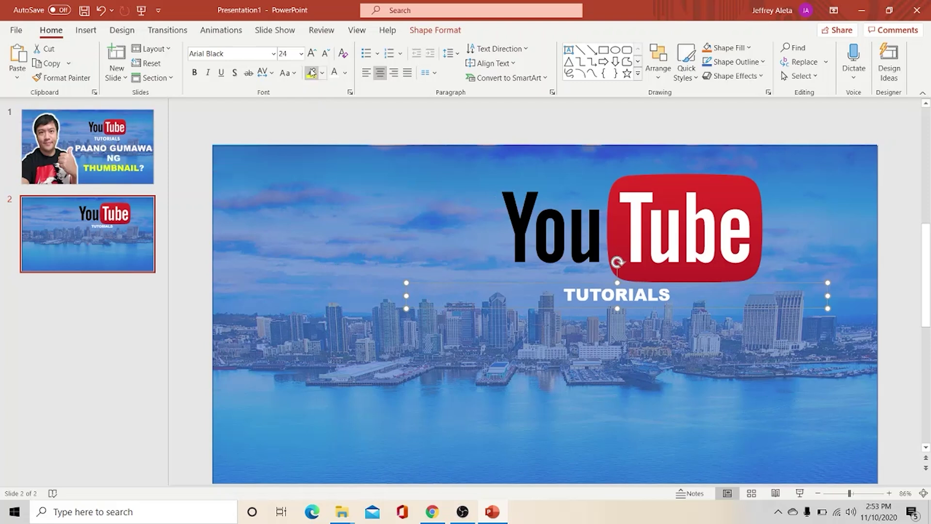
Insert a wide text box and type 'PAANO GUMAWA NG THUMBNAIL?'
left_click(86, 30)
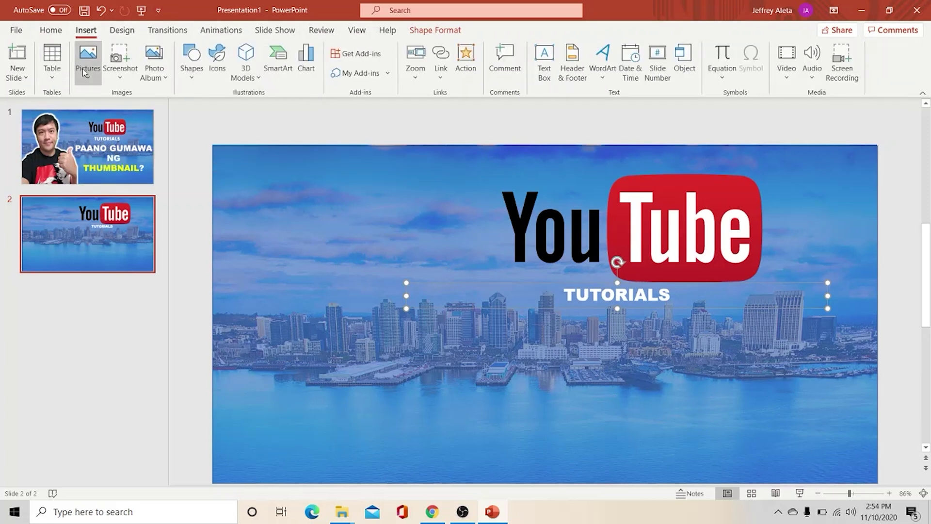
left_click(545, 62)
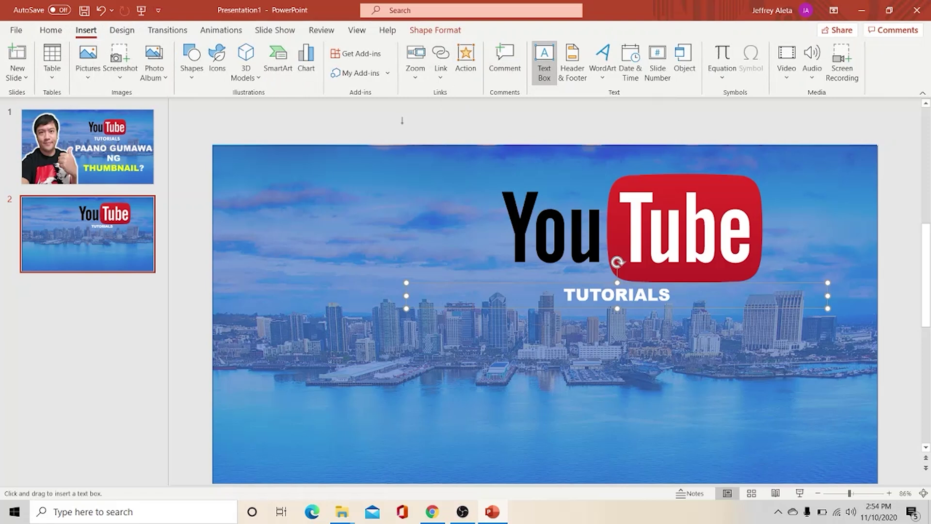
left_click(376, 110)
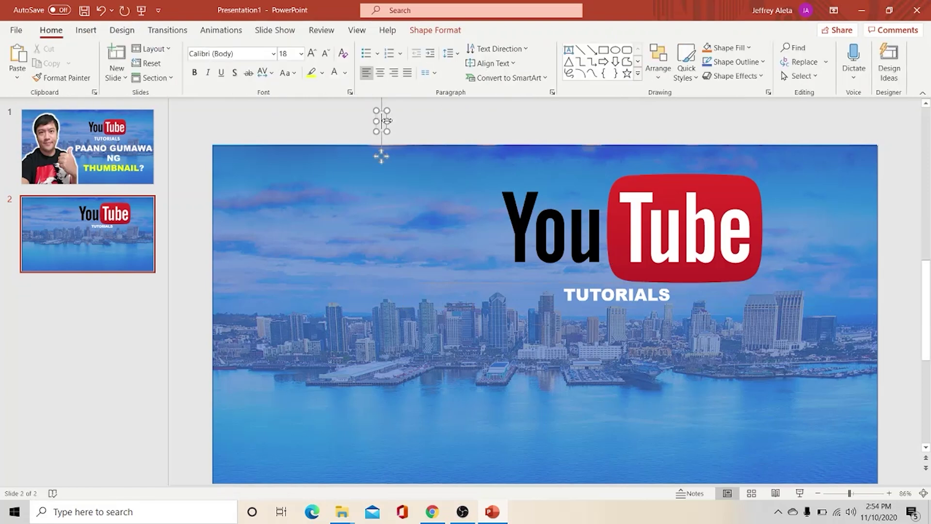
left_click_drag(387, 121, 706, 120)
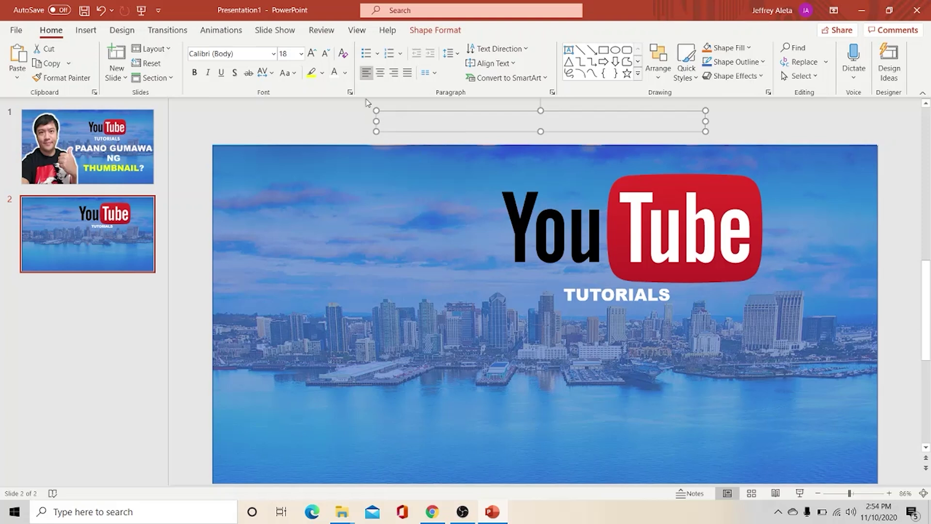
type("PAANO GUMAWA NG T")
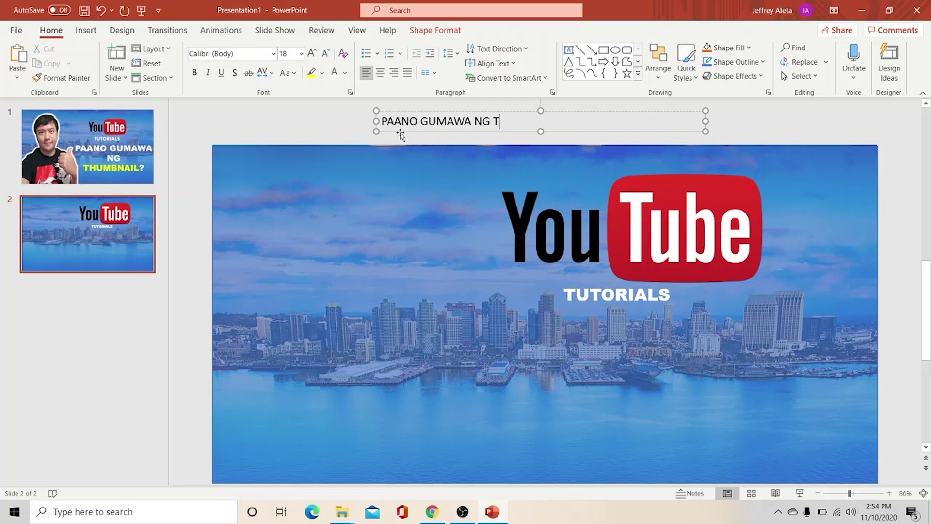
type("HUMBNAIL?")
Make the title text white, 60 pt and centred
left_click_drag(484, 111, 464, 116)
left_click_drag(360, 126, 542, 126)
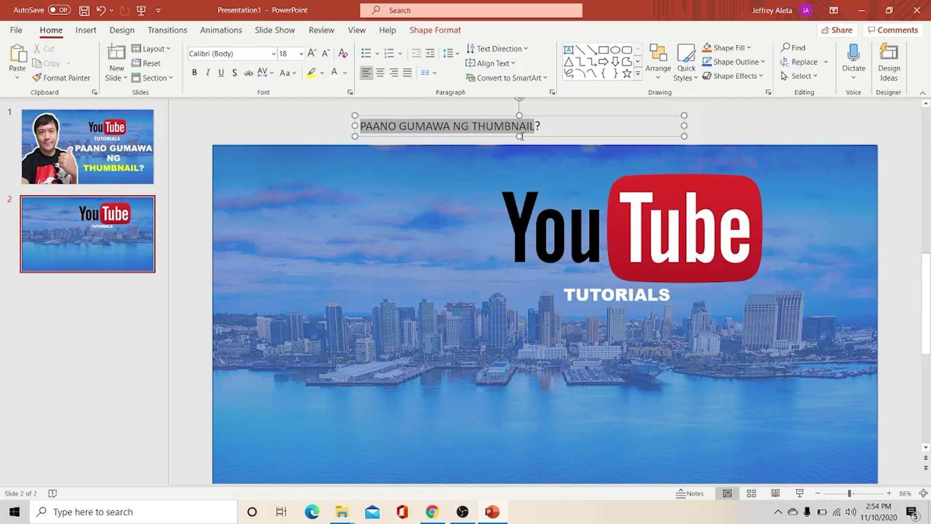
left_click(345, 73)
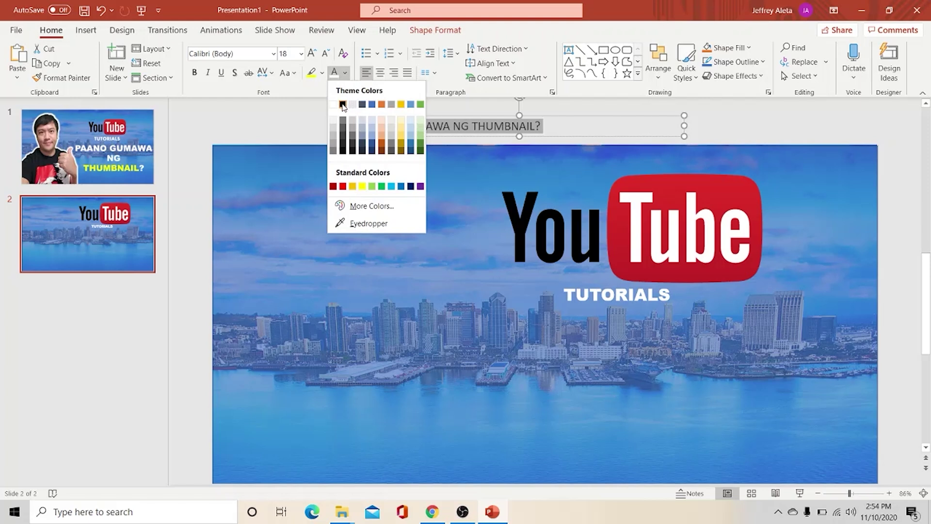
left_click(332, 103)
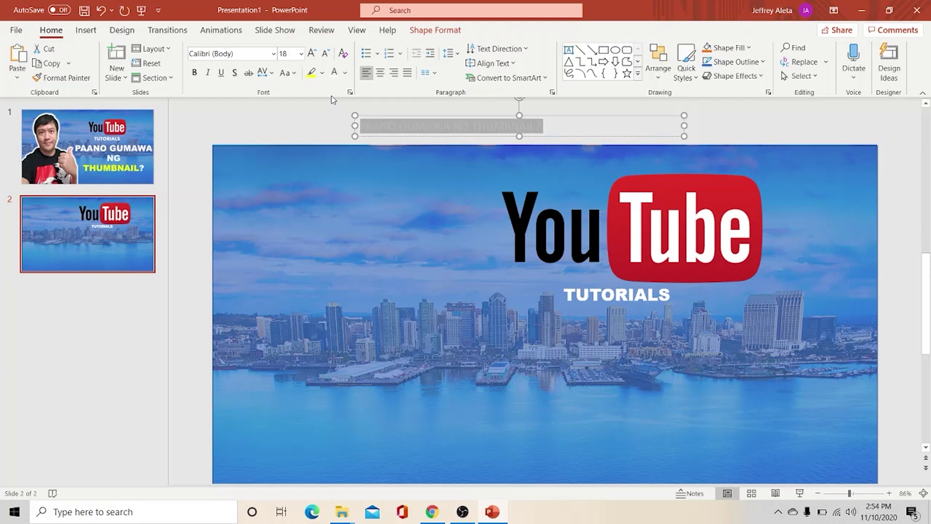
left_click(301, 55)
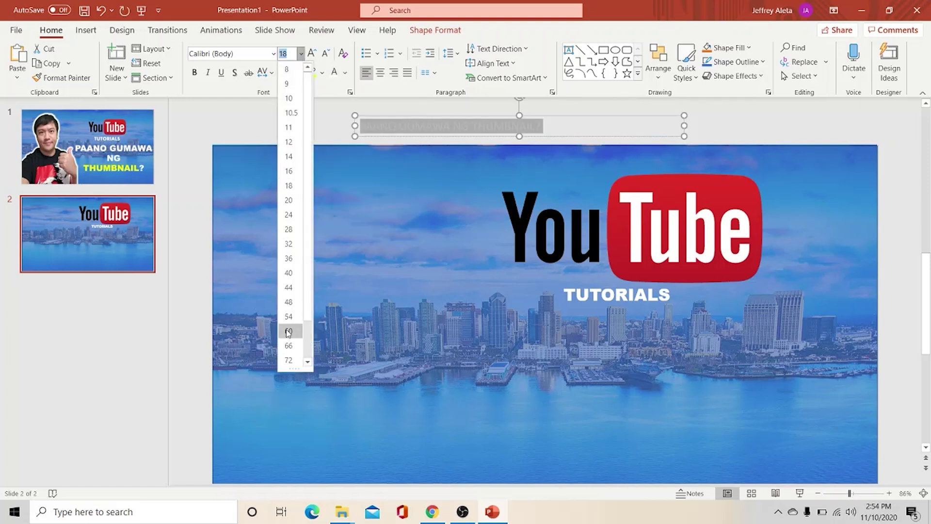
scroll(307, 300, "down", 1)
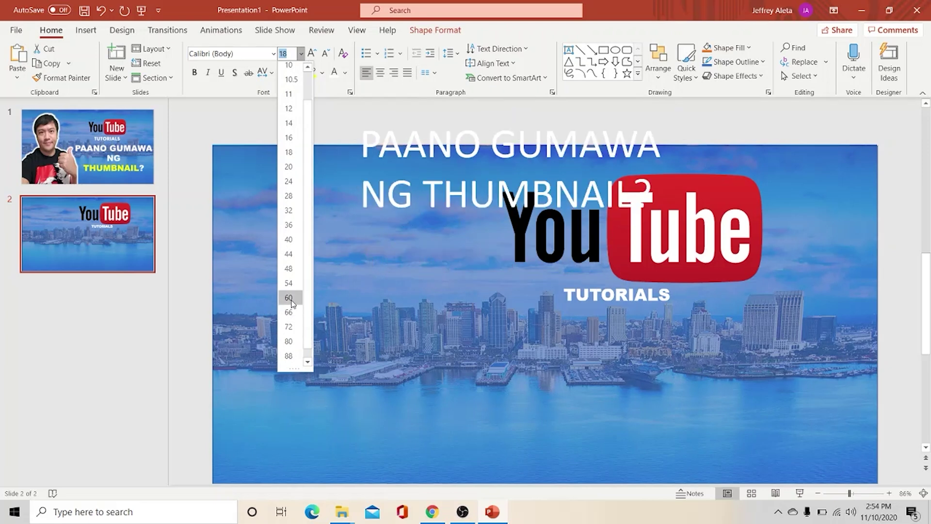
left_click(291, 300)
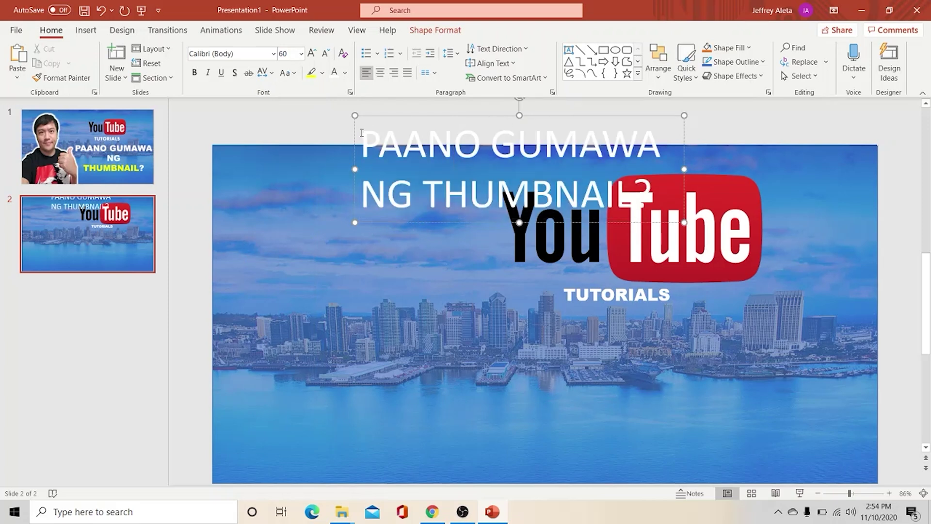
left_click_drag(364, 146, 656, 201)
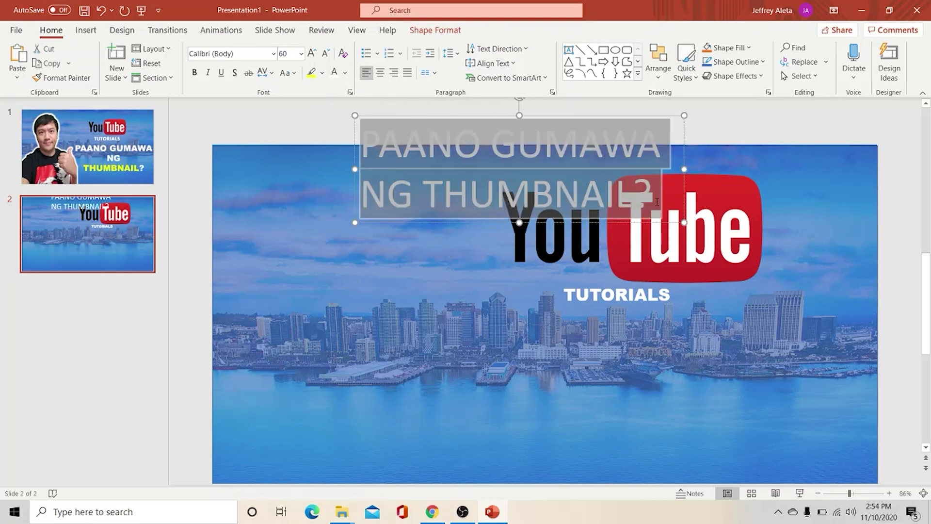
left_click(380, 73)
left_click(675, 145)
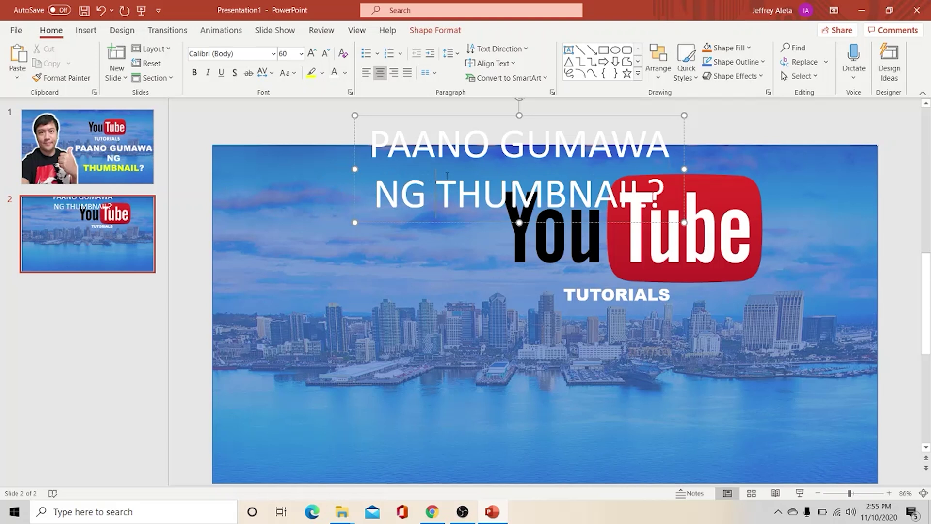
Break the title so THUMBNAIL? sits on its own line
key("Return")
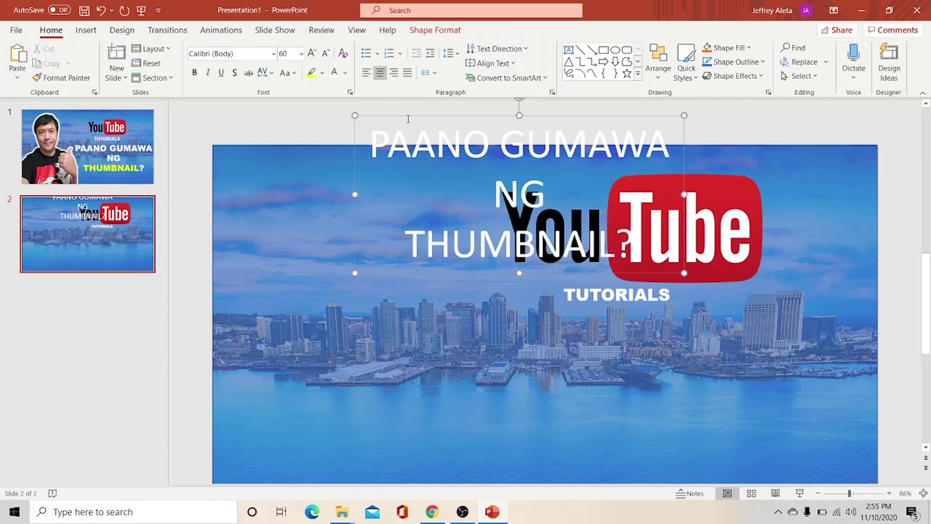
key("shift+End")
left_click(345, 73)
key("Escape")
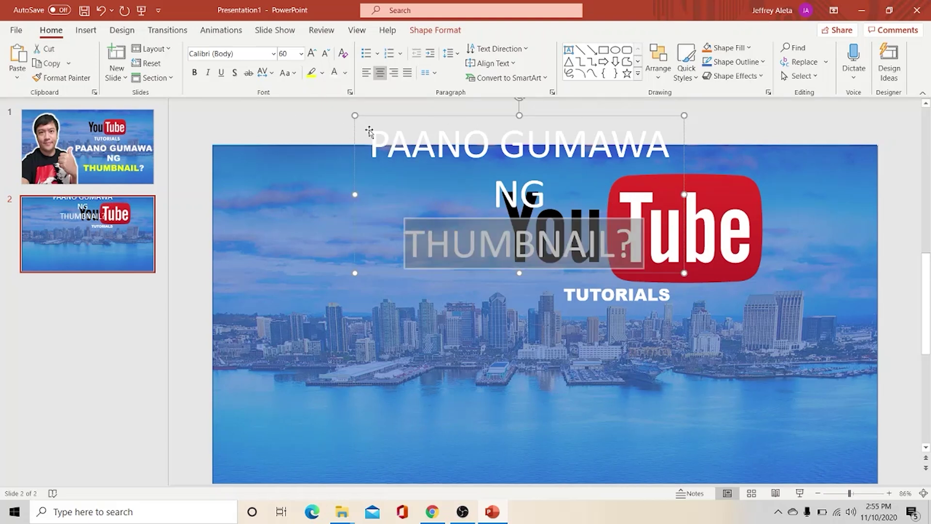
Set the three-line title in Arial Black and move it below TUTORIALS
left_click_drag(372, 130, 633, 242)
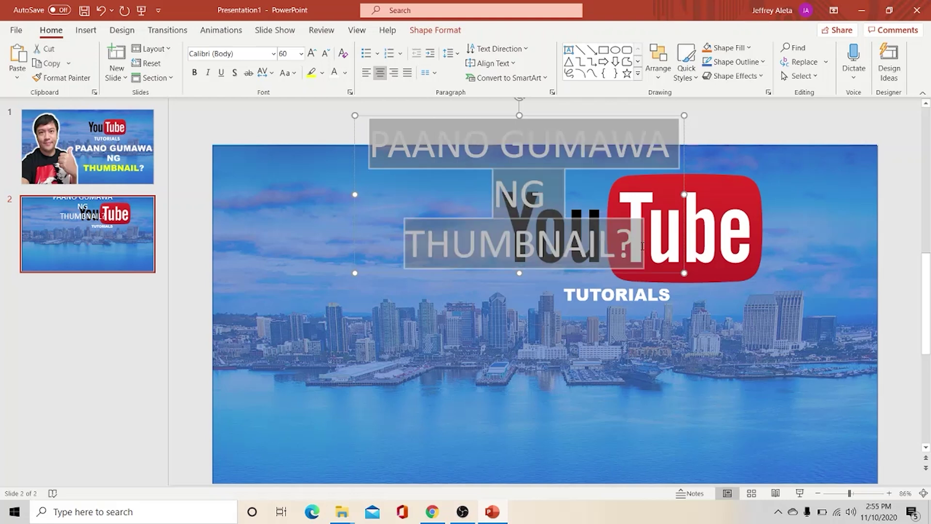
left_click(273, 53)
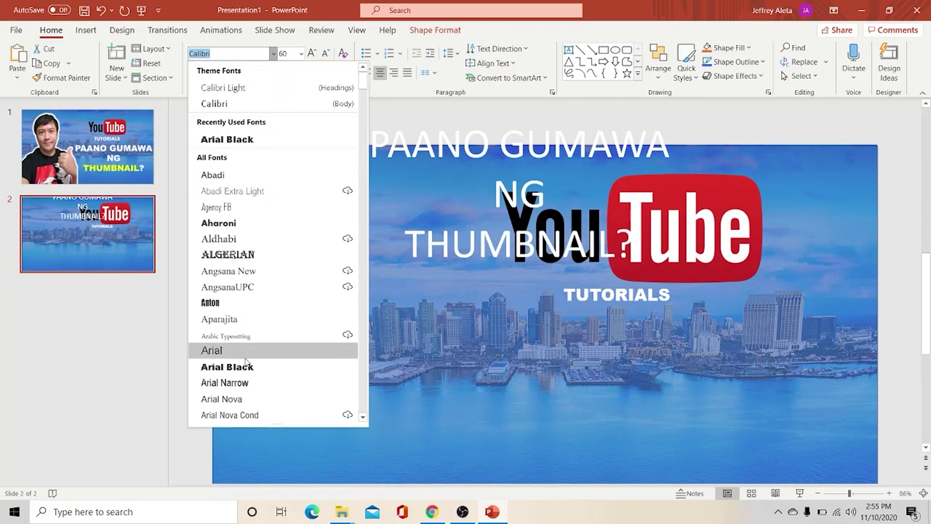
left_click(227, 367)
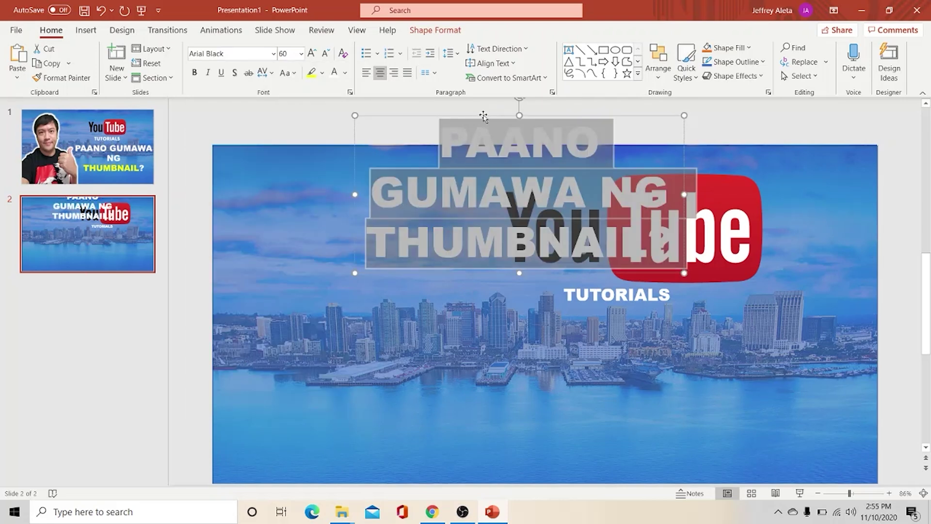
mouse_move(483, 116)
left_mouse_down()
mouse_move(582, 307)
mouse_move(780, 444)
left_mouse_up()
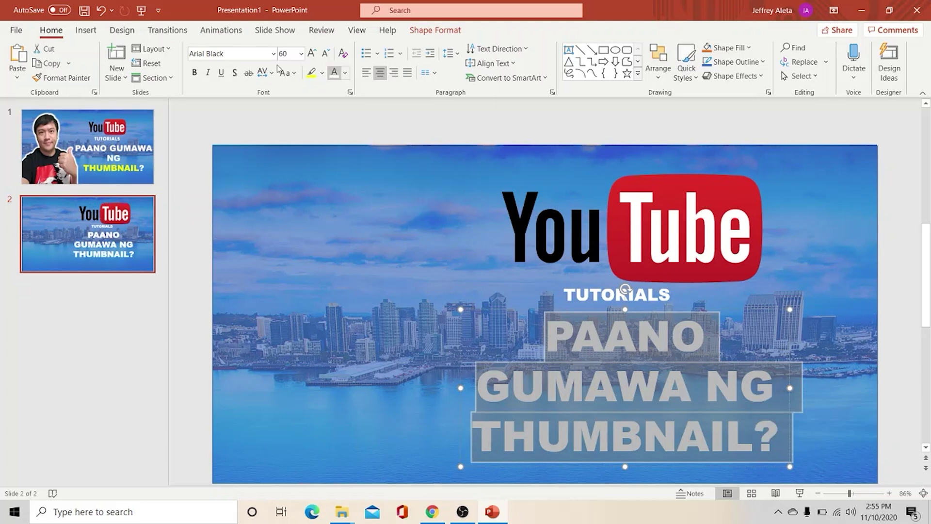
Shrink the title to 48 pt and colour THUMBNAIL yellow, leaving the question mark white
left_click(301, 53)
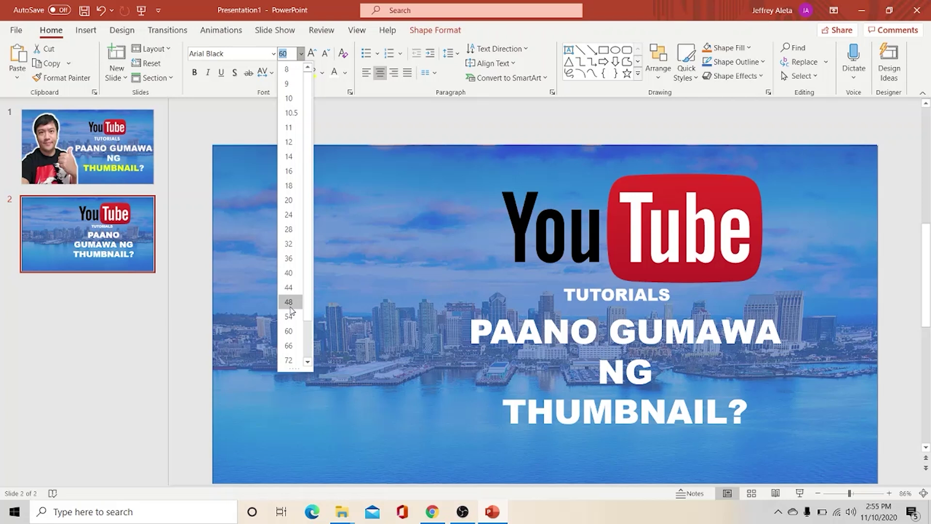
left_click(290, 302)
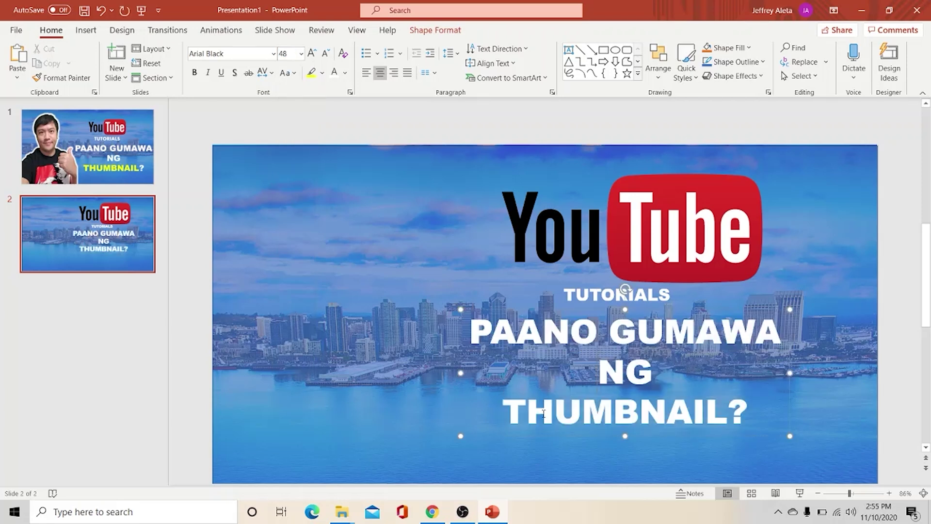
left_click_drag(502, 404, 742, 427)
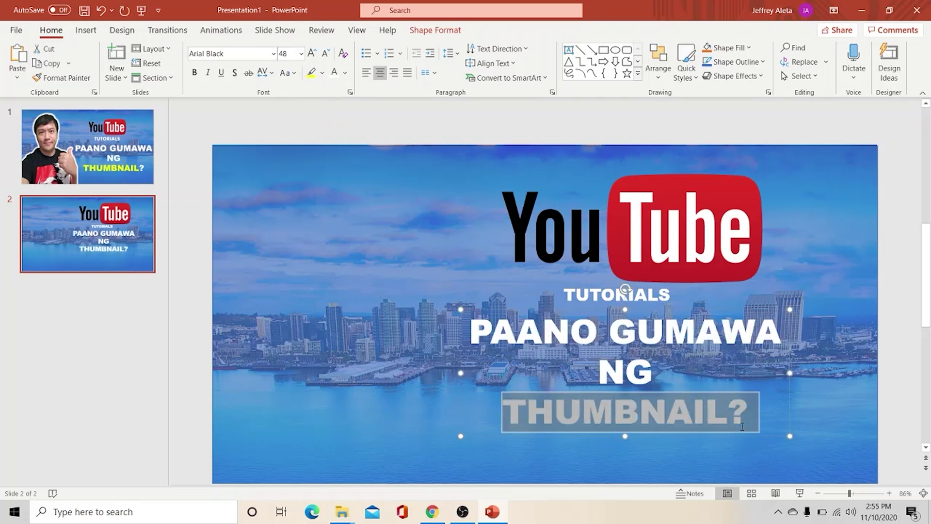
left_click_drag(735, 429, 735, 429)
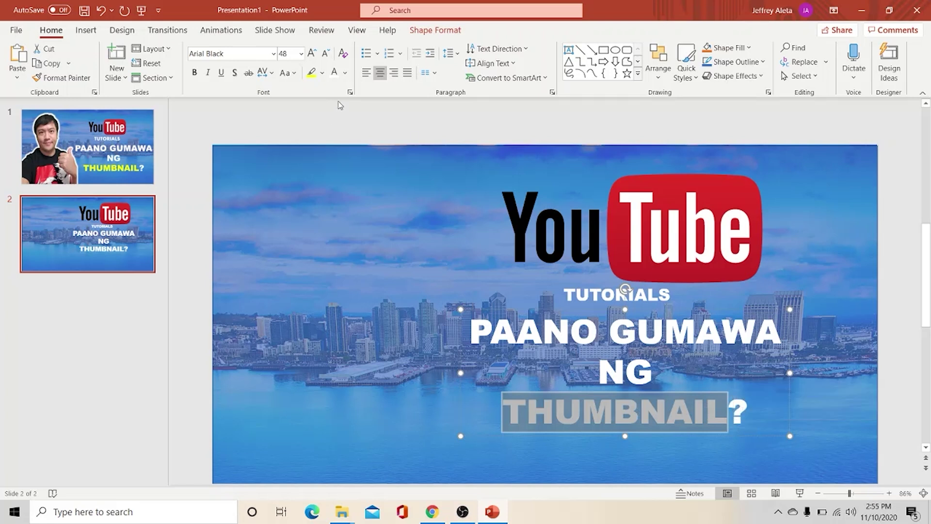
left_click(345, 72)
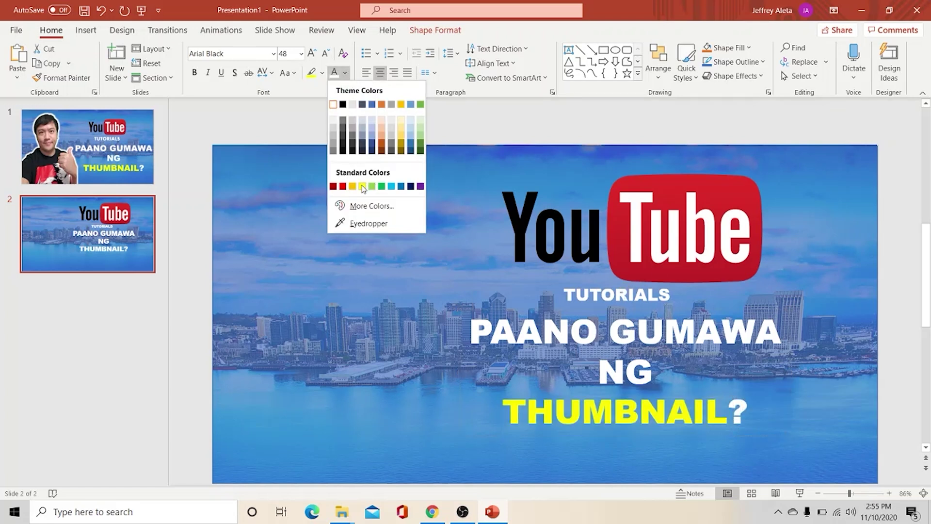
left_click(362, 186)
left_click(347, 284)
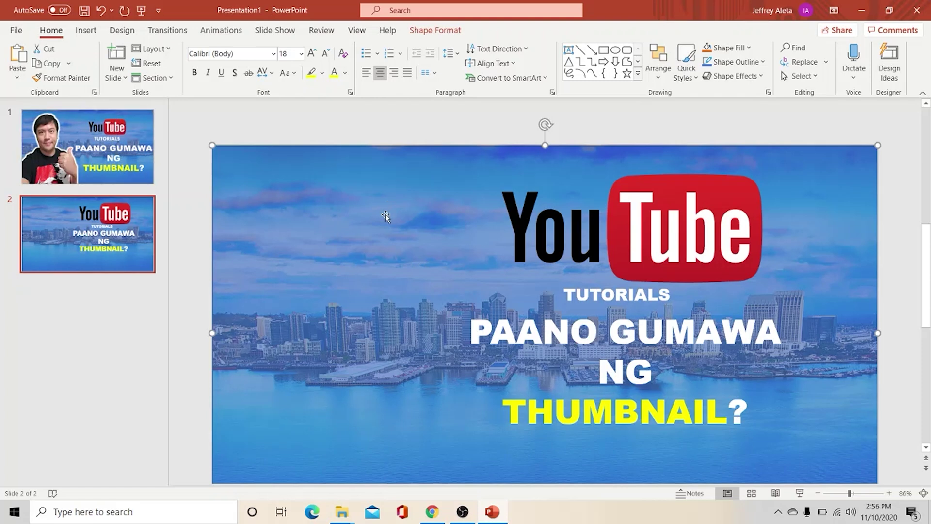
left_click(89, 31)
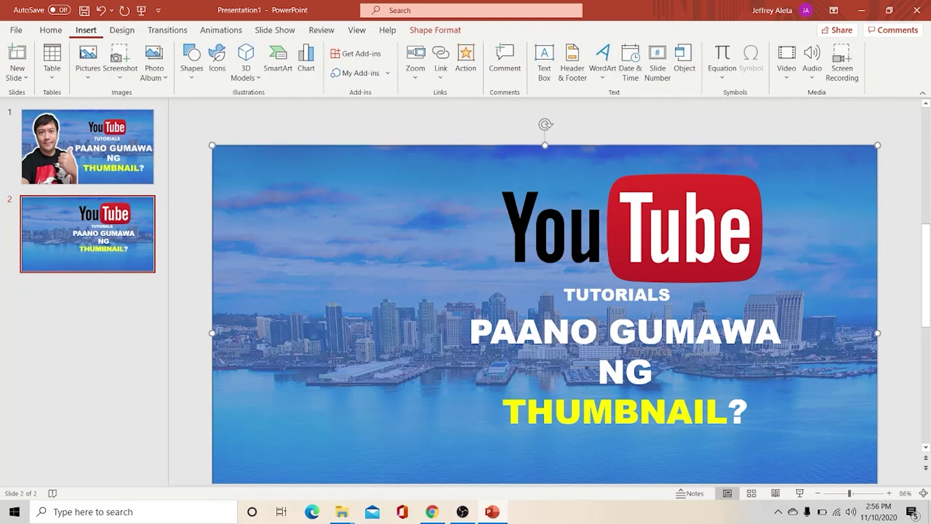
Insert the mypicjef-removebg-preview (1) picture and move it to the slide's left edge
left_click(92, 75)
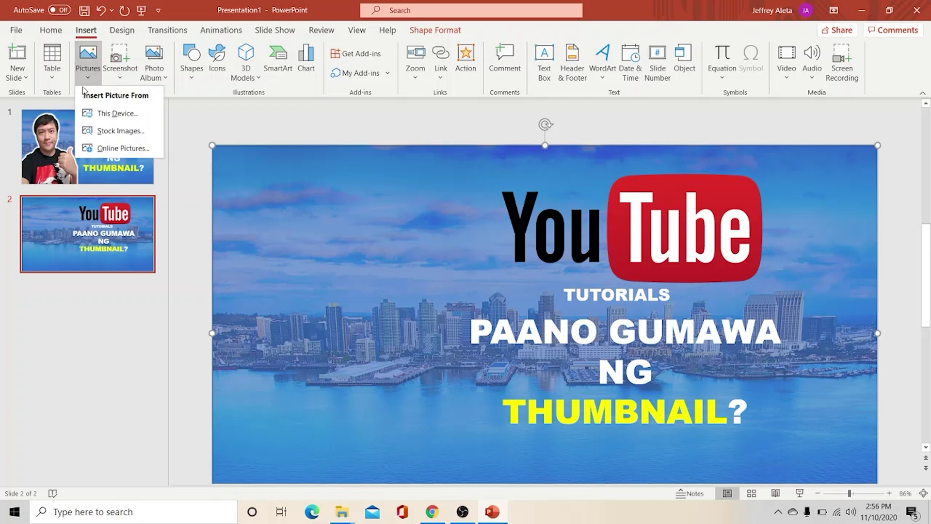
left_click(107, 112)
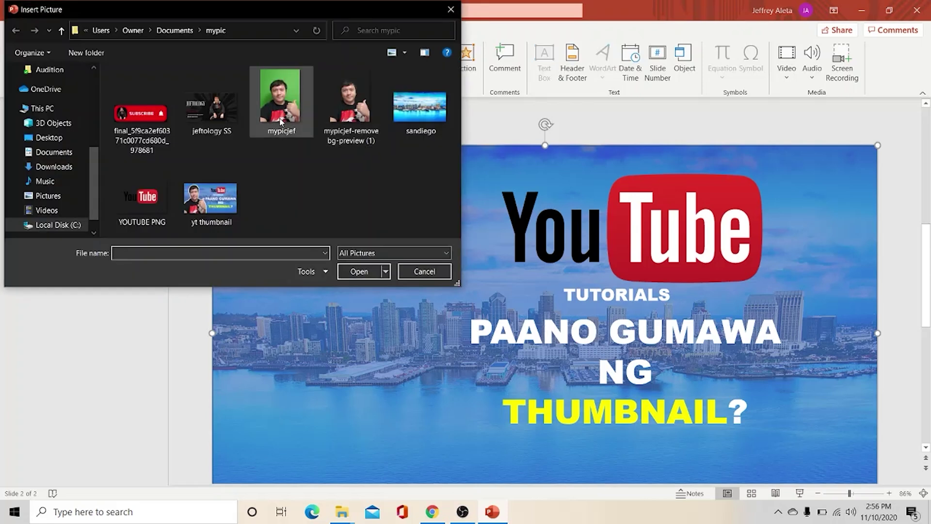
left_click(347, 107)
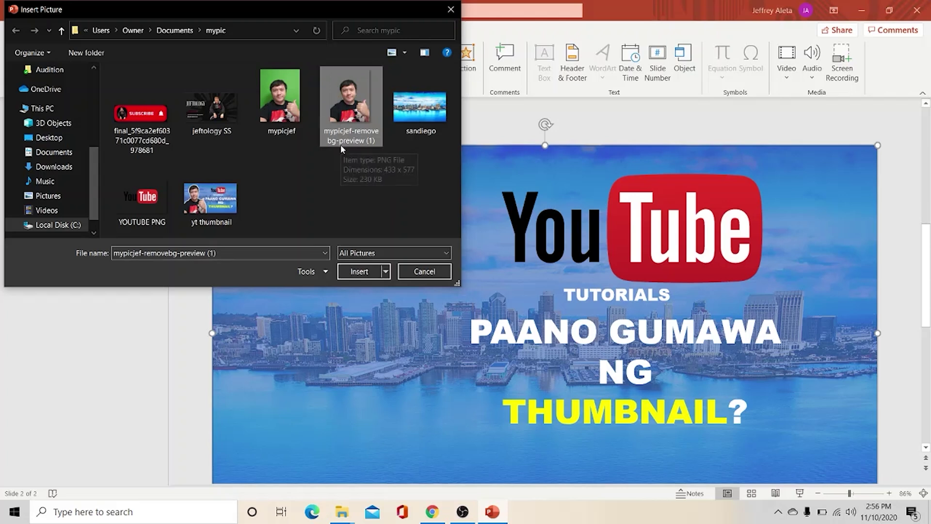
left_click(359, 271)
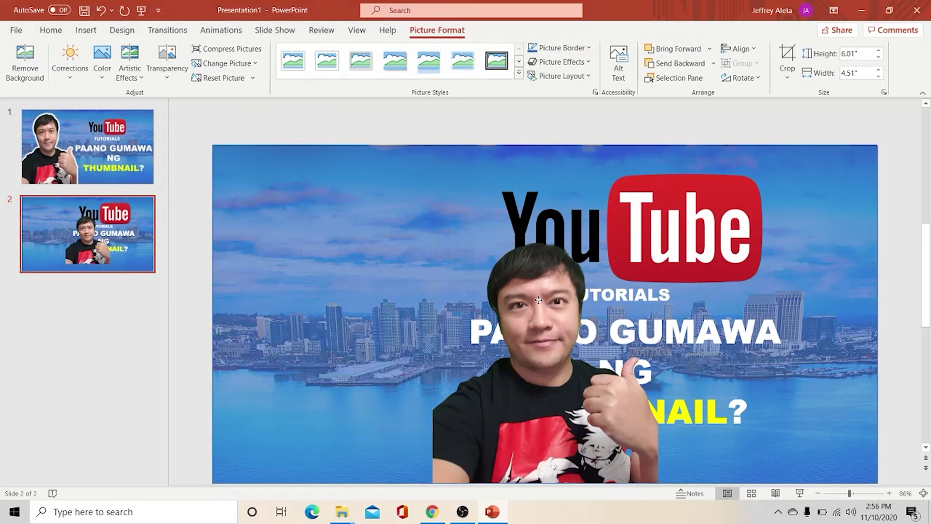
left_click_drag(546, 304, 331, 306)
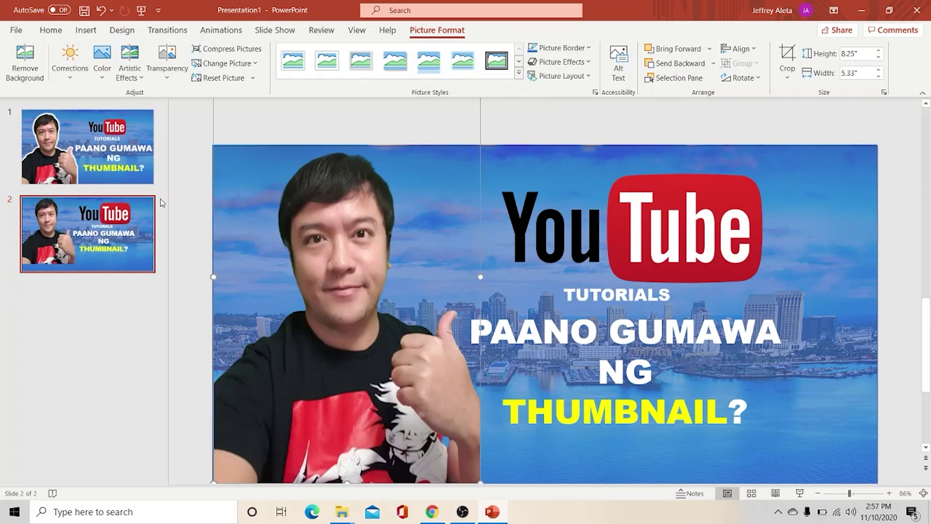
Compare with slide 1, then reselect the person photo on slide 2
left_click(62, 130)
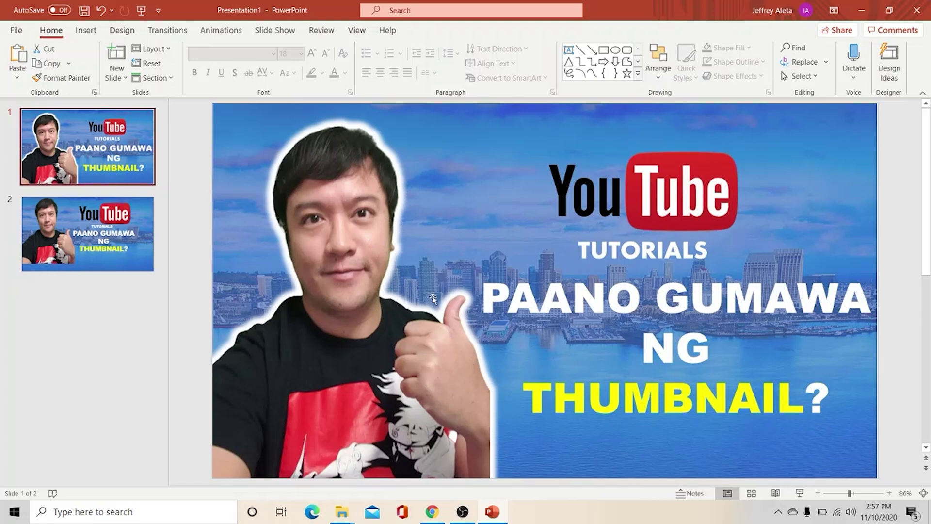
key("Down")
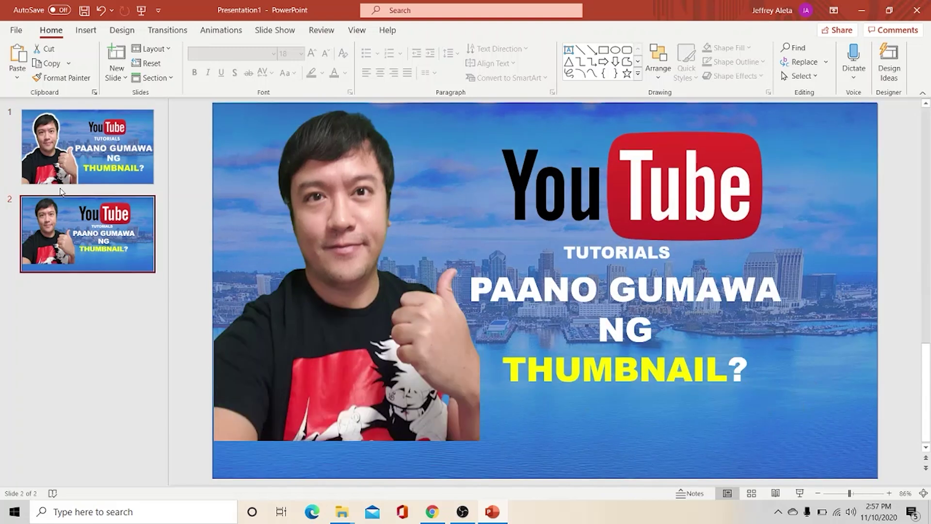
left_click(346, 167)
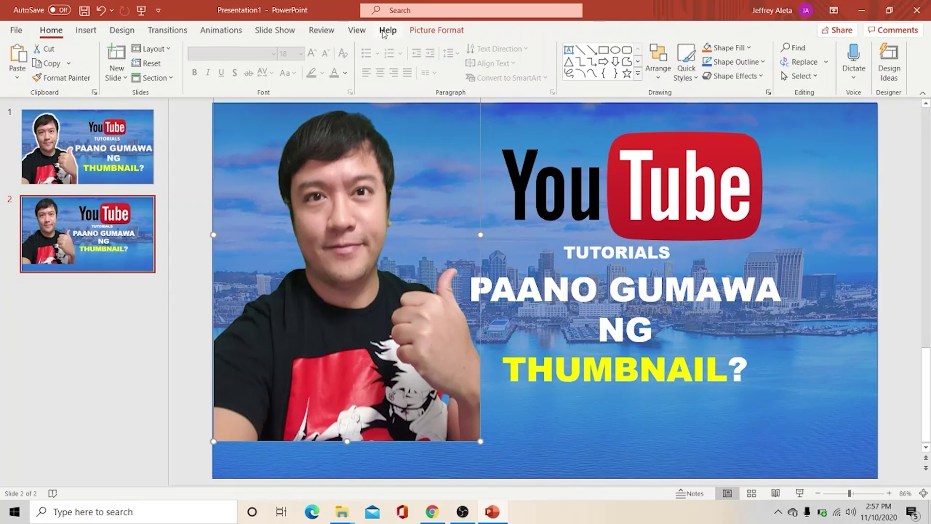
left_click(421, 32)
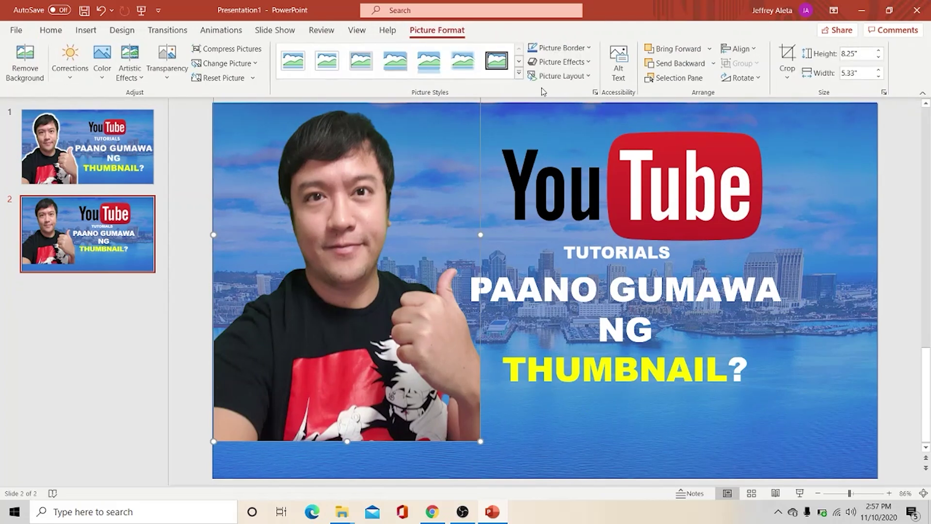
Give the photo a glow, then set the glow colour to white and transparency to 0%
left_click(574, 65)
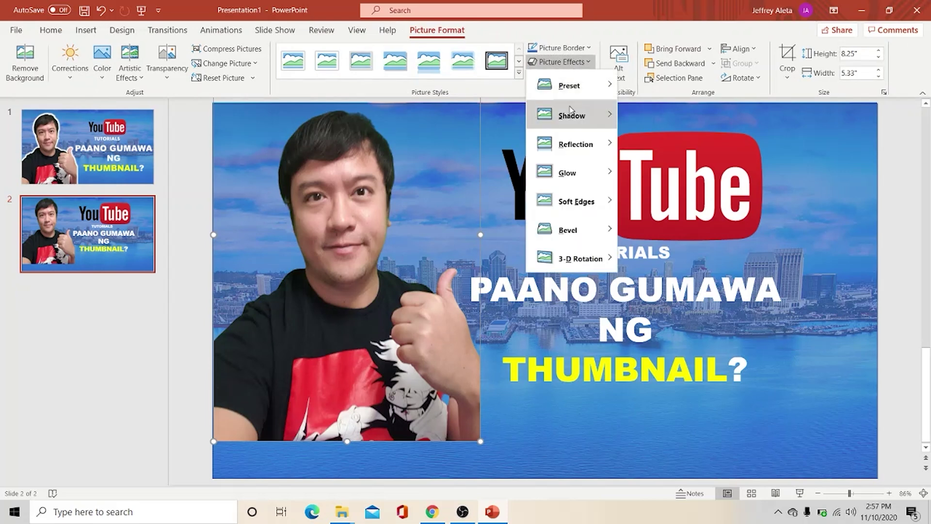
mouse_move(571, 172)
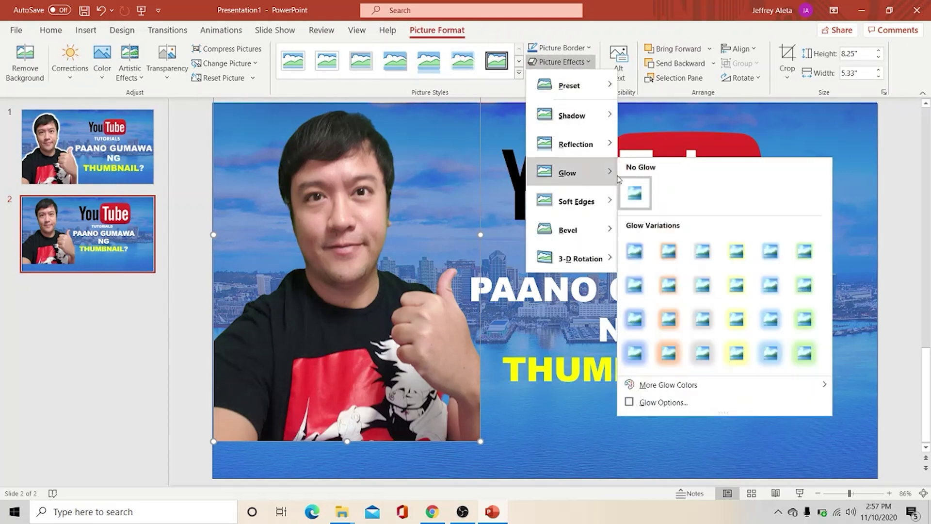
left_click(677, 363)
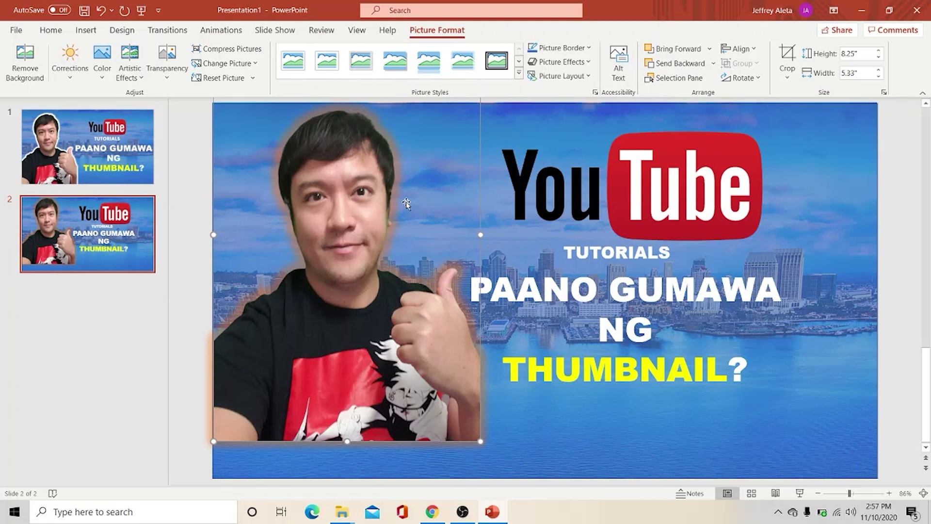
left_click(585, 64)
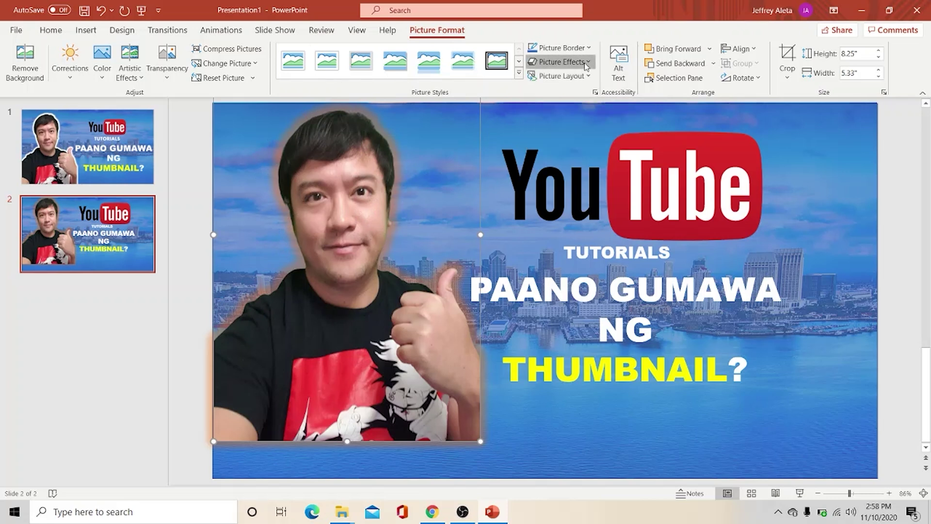
mouse_move(571, 173)
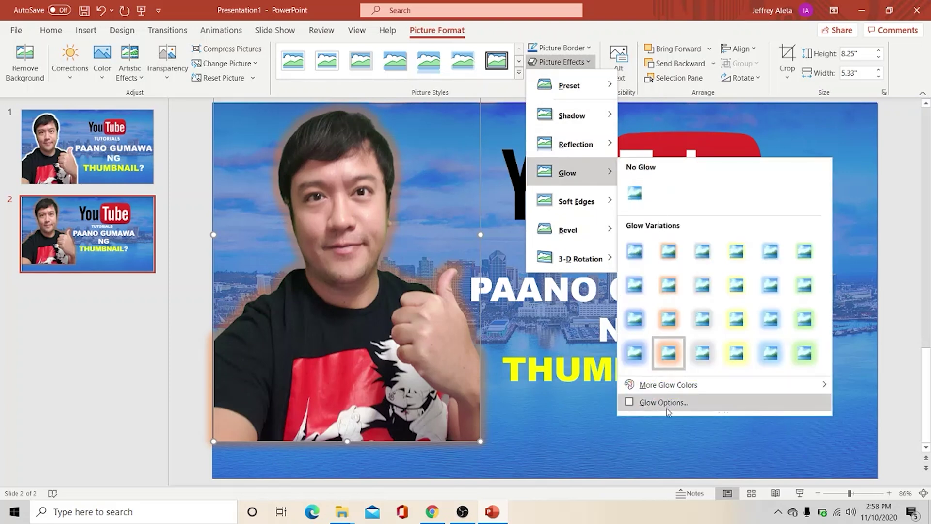
left_click(663, 402)
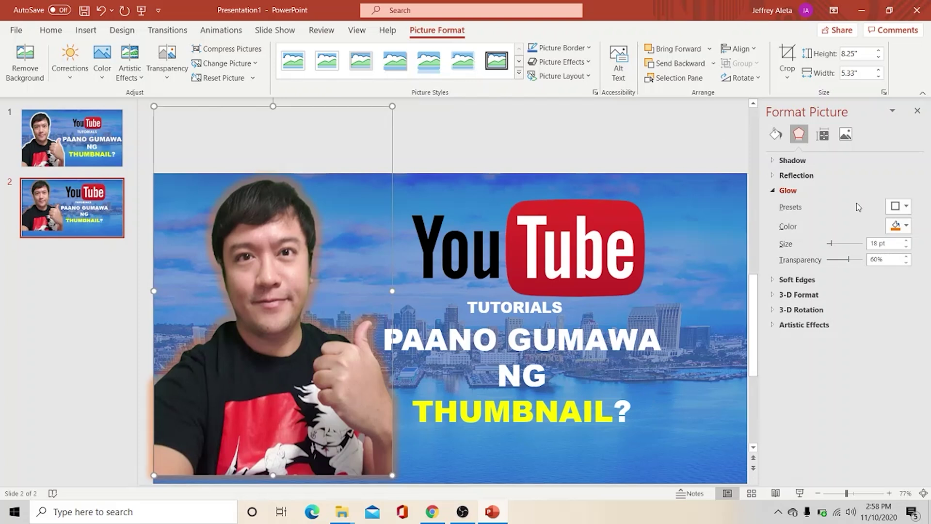
left_click(905, 226)
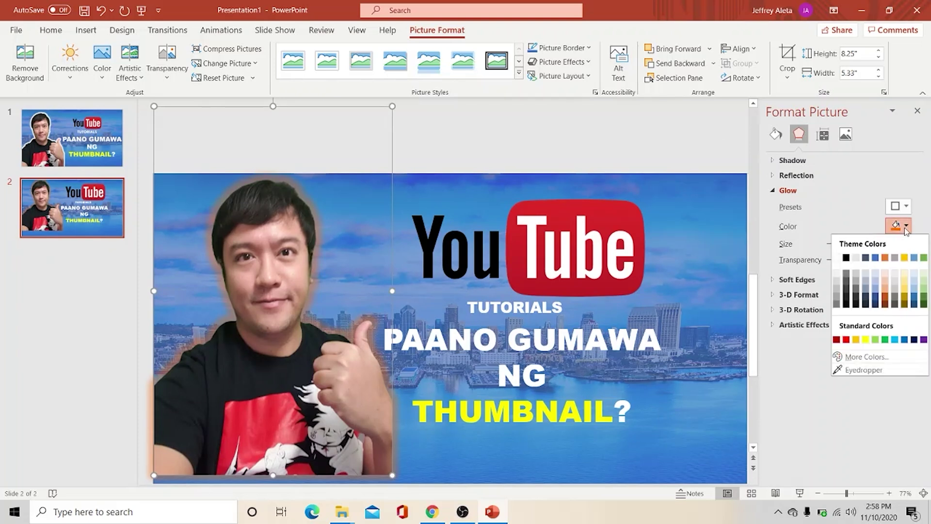
left_click(837, 259)
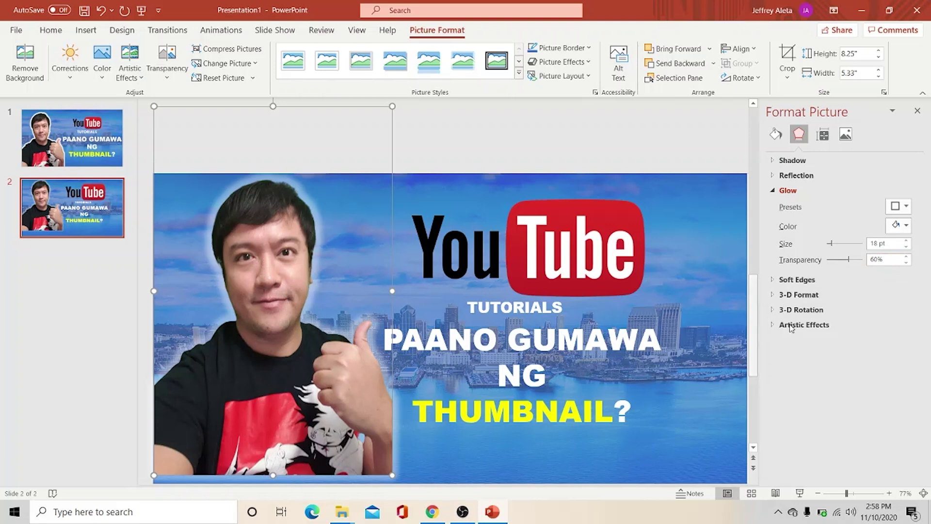
left_click_drag(887, 257, 849, 261)
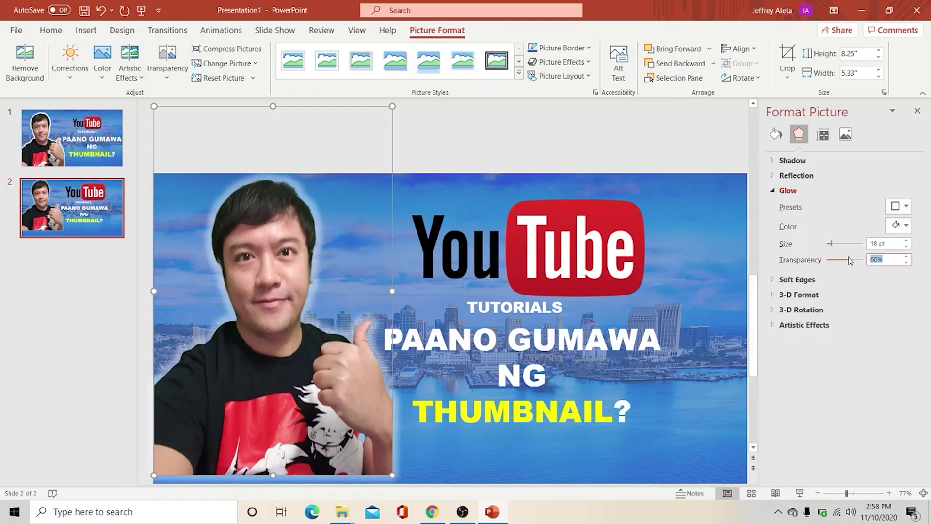
type("0")
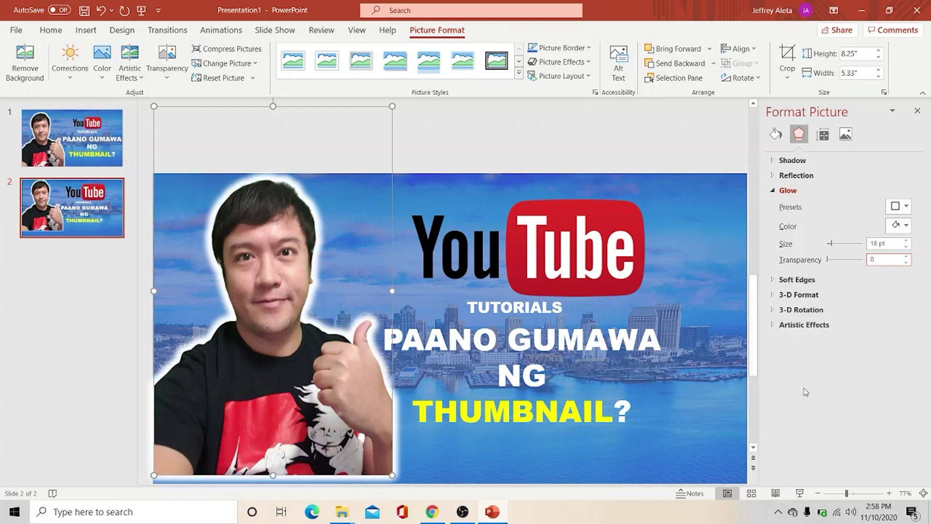
Nudge the person photo slightly lower and deselect it to preview the glow
left_click(112, 377)
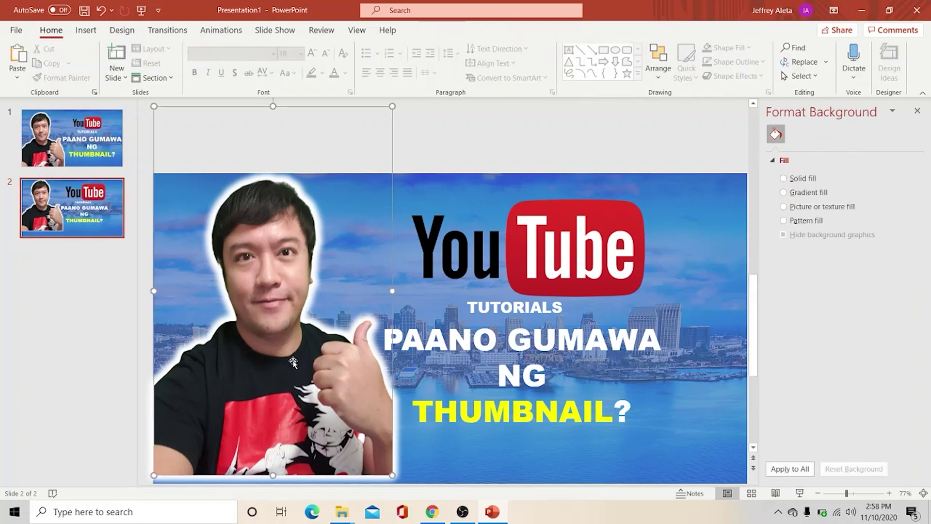
left_click_drag(287, 358, 288, 366)
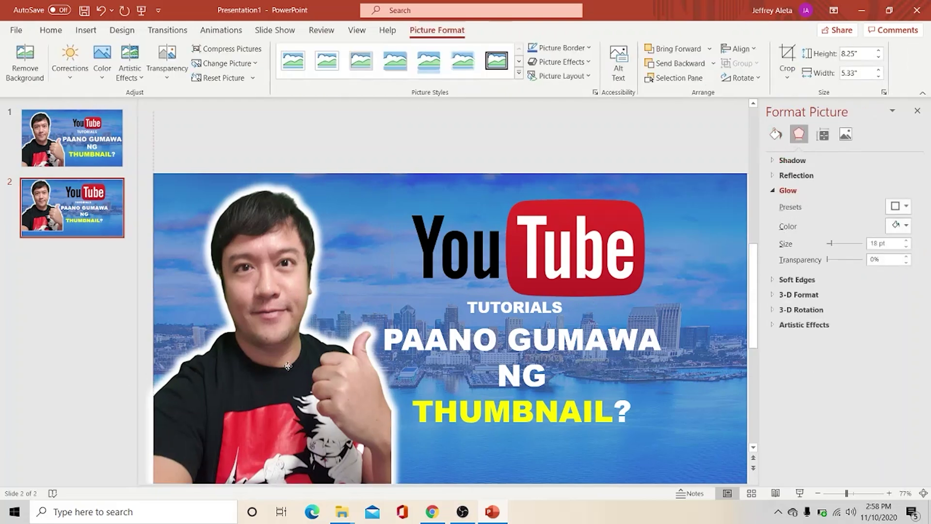
left_click(178, 103)
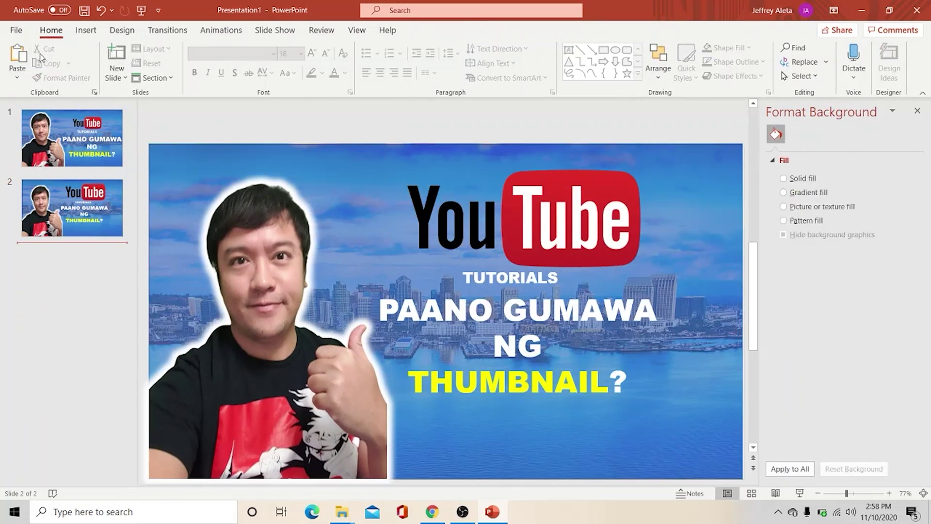
Save only the current slide as a JPEG named YT THUMBNAIL JEF on the Desktop
left_click(18, 31)
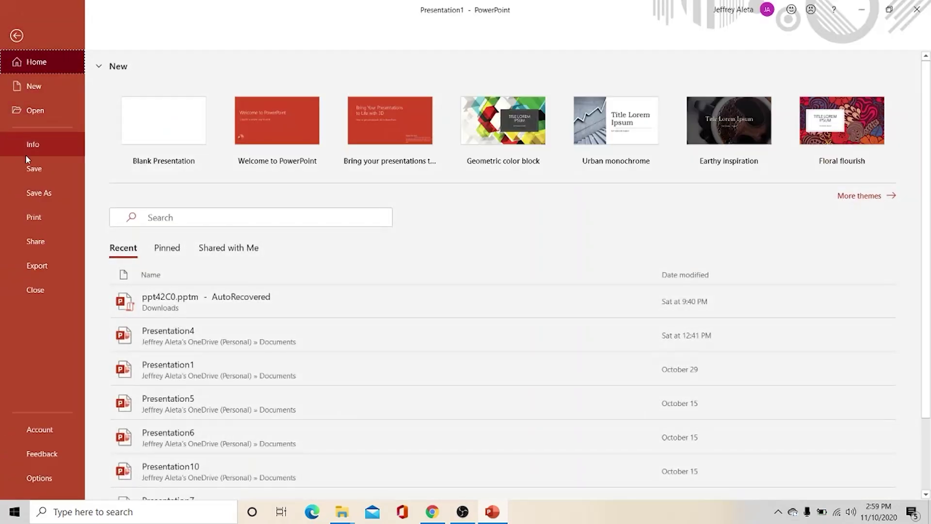
left_click(37, 196)
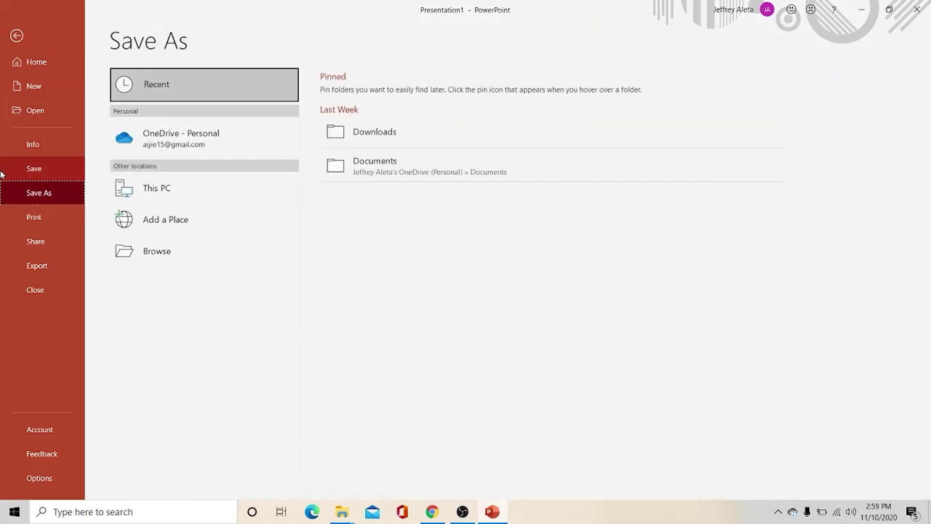
left_click(144, 249)
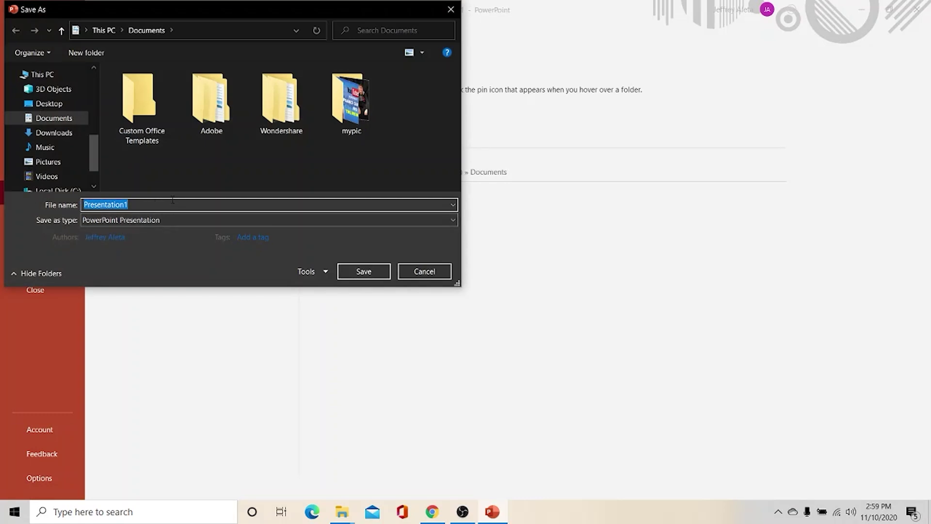
type("YT")
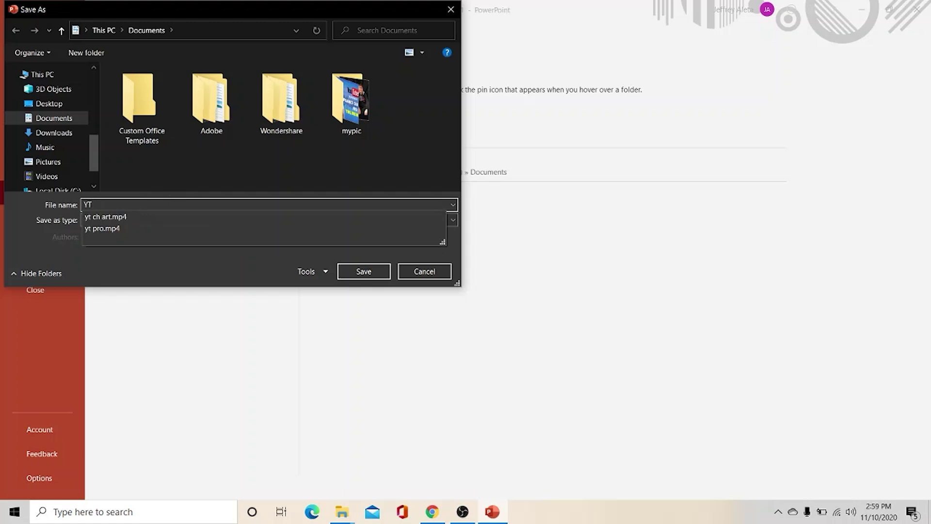
type(" THUMBNAIL JEF")
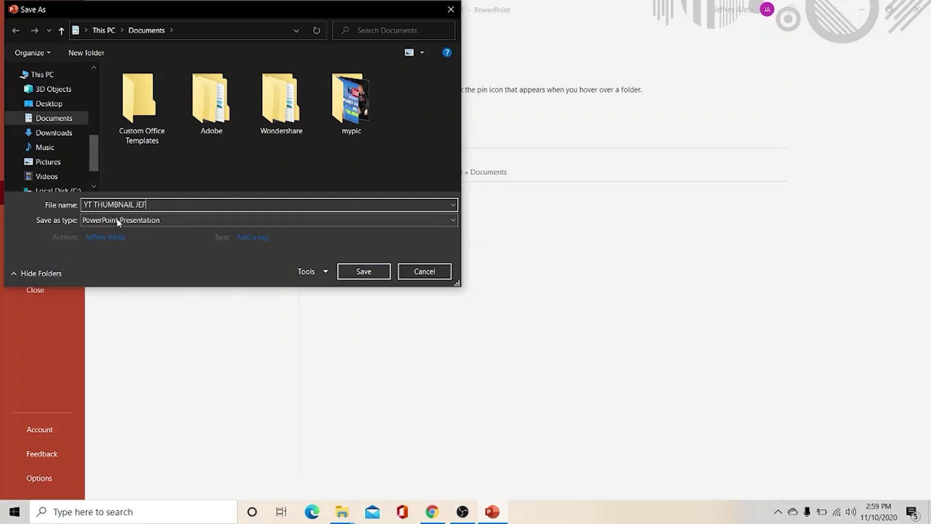
left_click(182, 221)
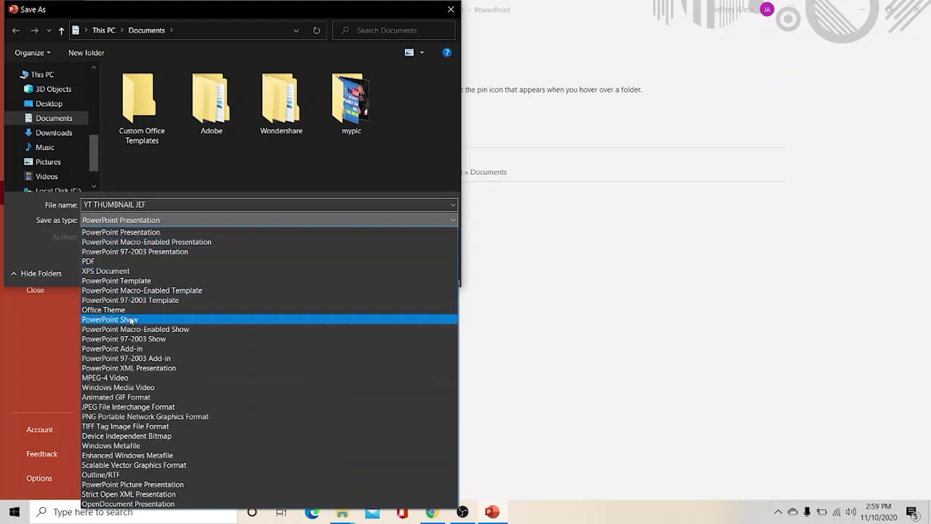
left_click(115, 410)
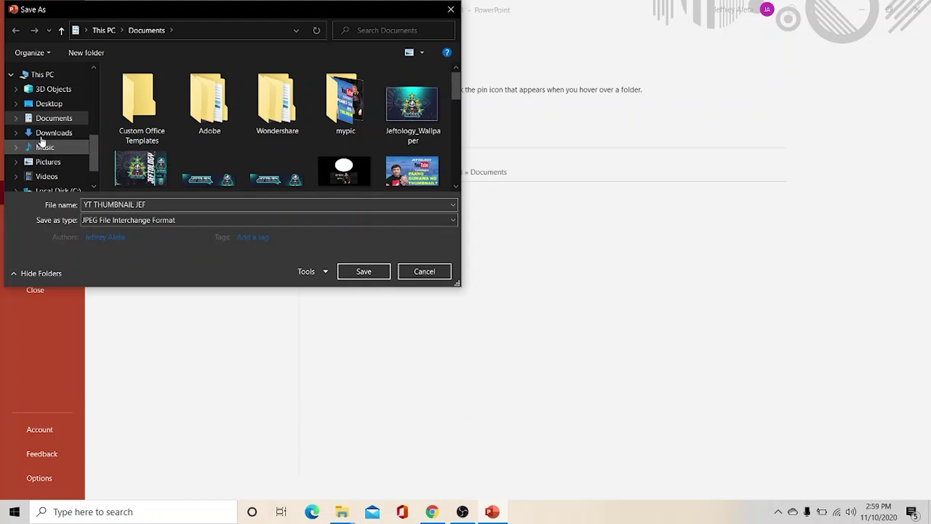
left_click(55, 111)
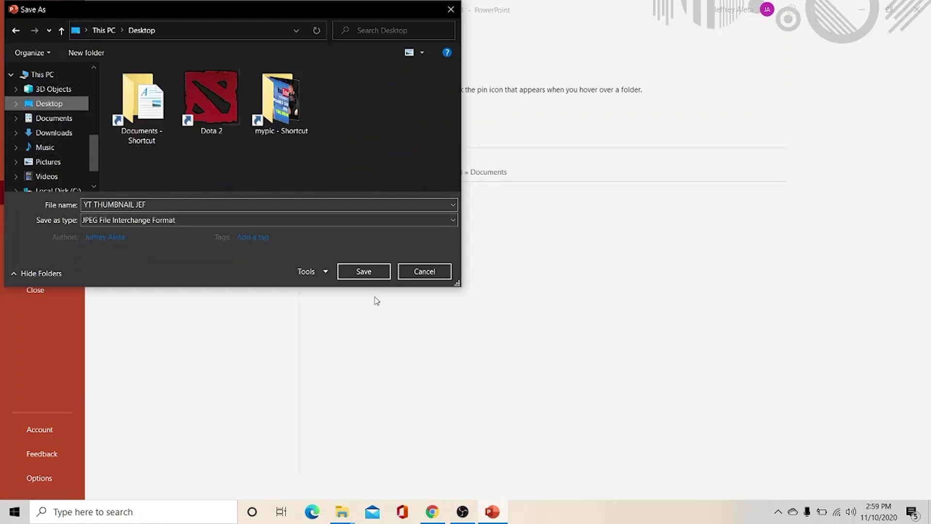
left_click(375, 276)
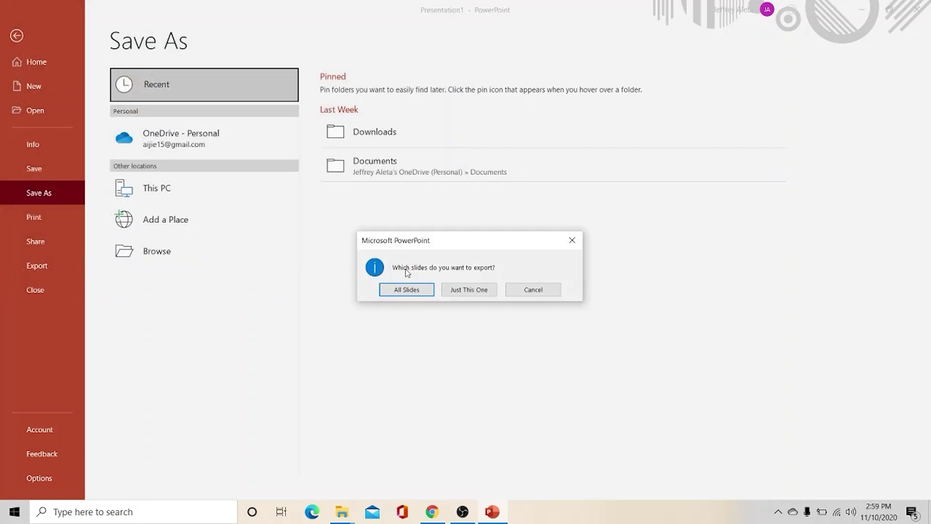
left_click(472, 292)
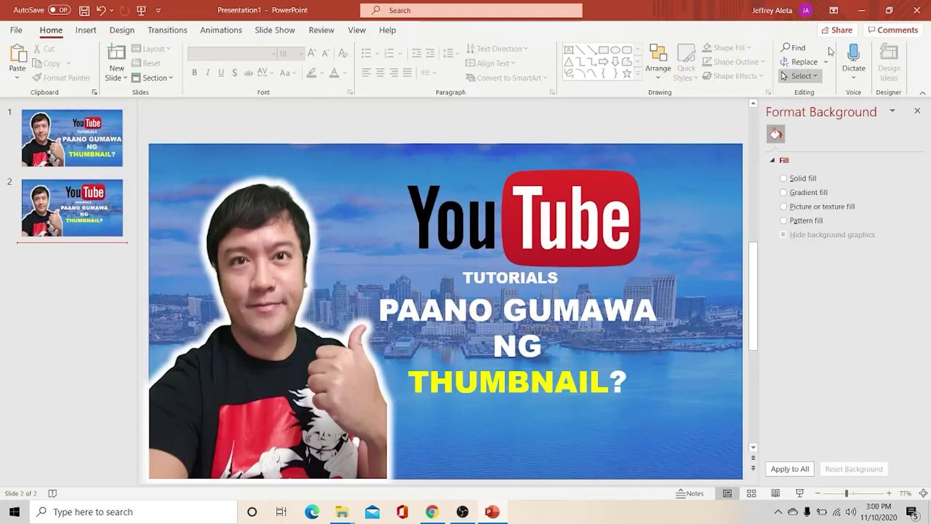
Move the thumbnail icon to the desktop's top-right corner, then open a new Chrome tab
left_click(862, 10)
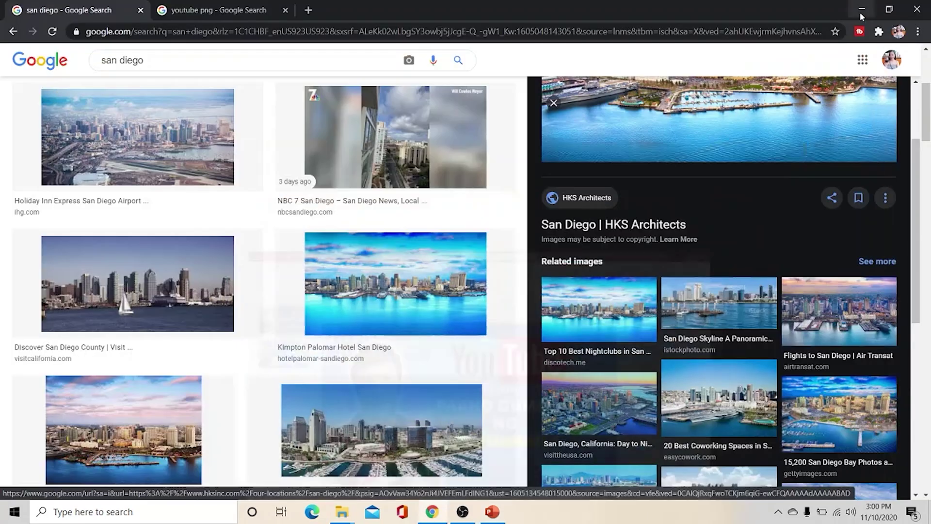
left_click(868, 11)
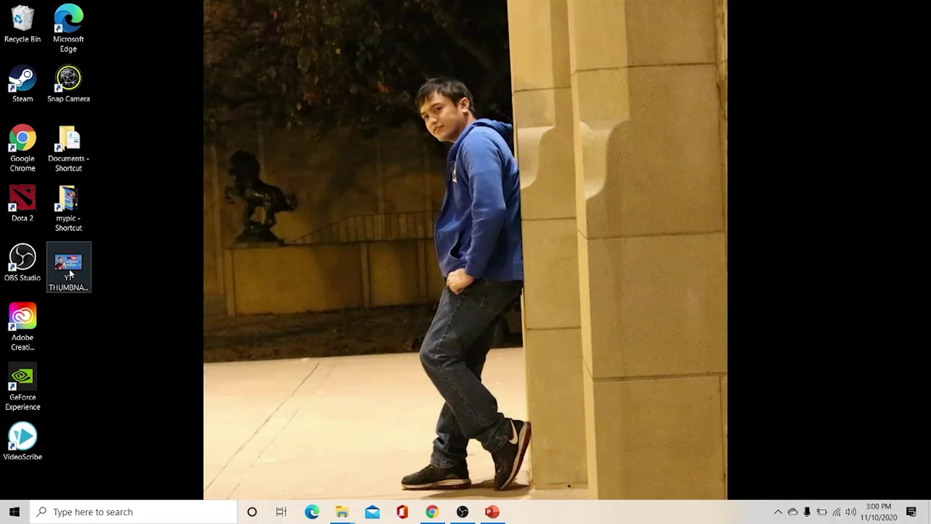
left_click_drag(69, 269, 897, 29)
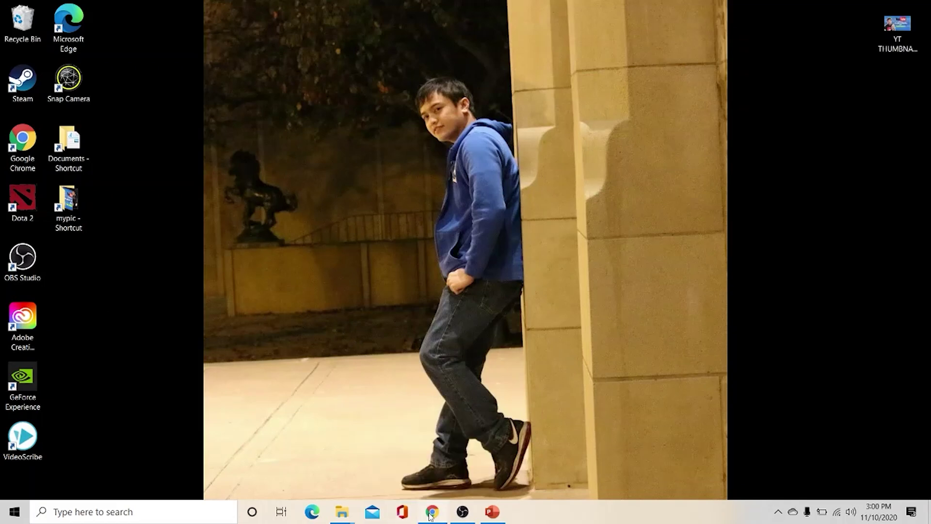
left_click(431, 513)
left_click(308, 10)
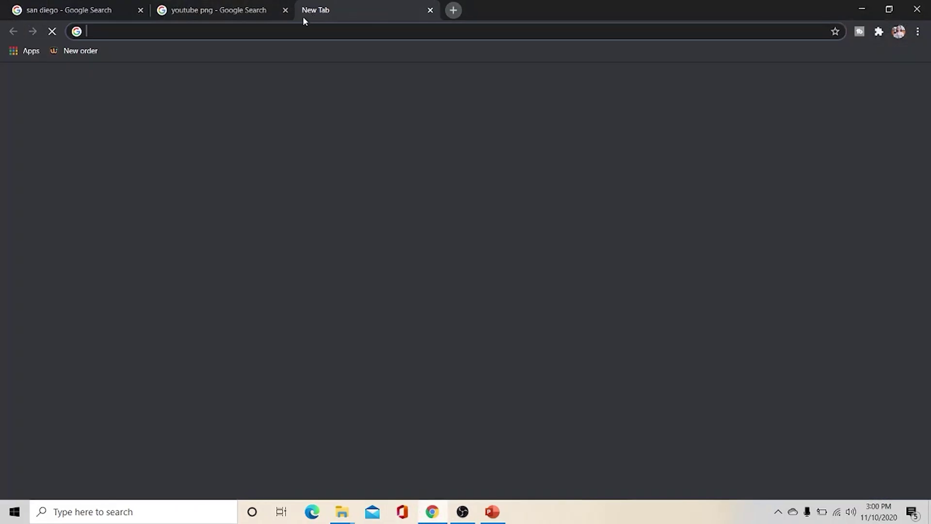
Go to youtube.com and open YouTube Studio from the account menu
left_click(306, 31)
type("Y")
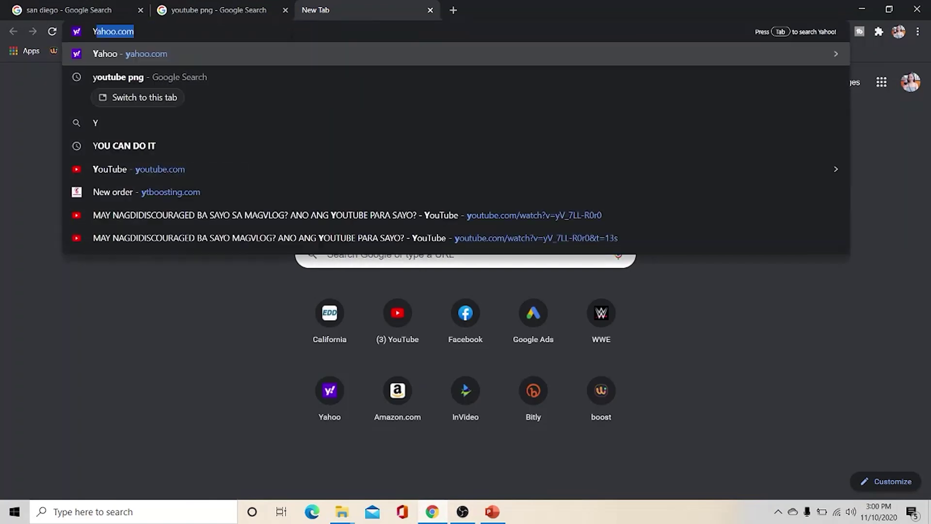
type("OU")
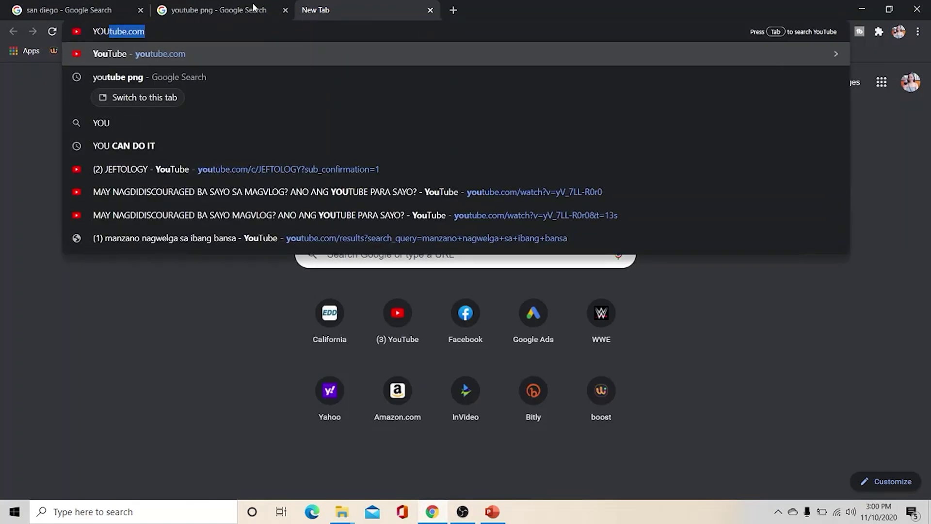
left_click(141, 57)
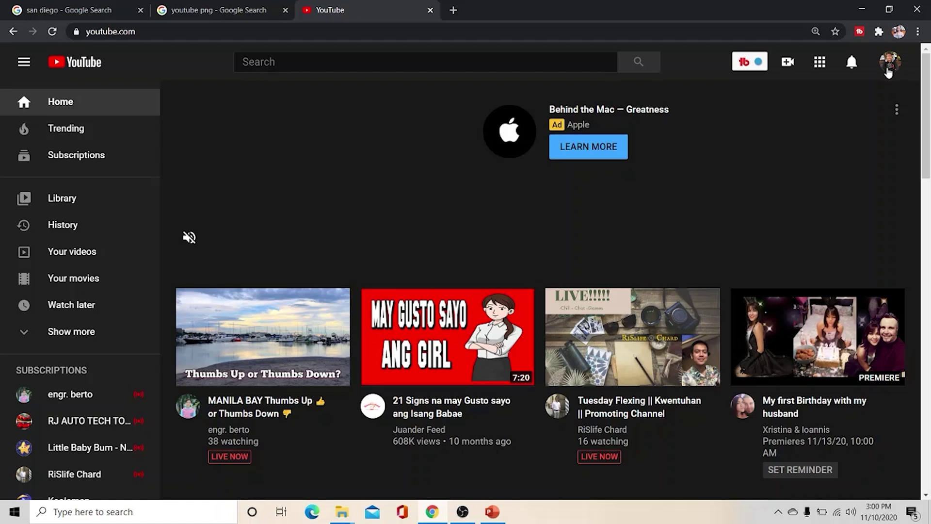
left_click(889, 68)
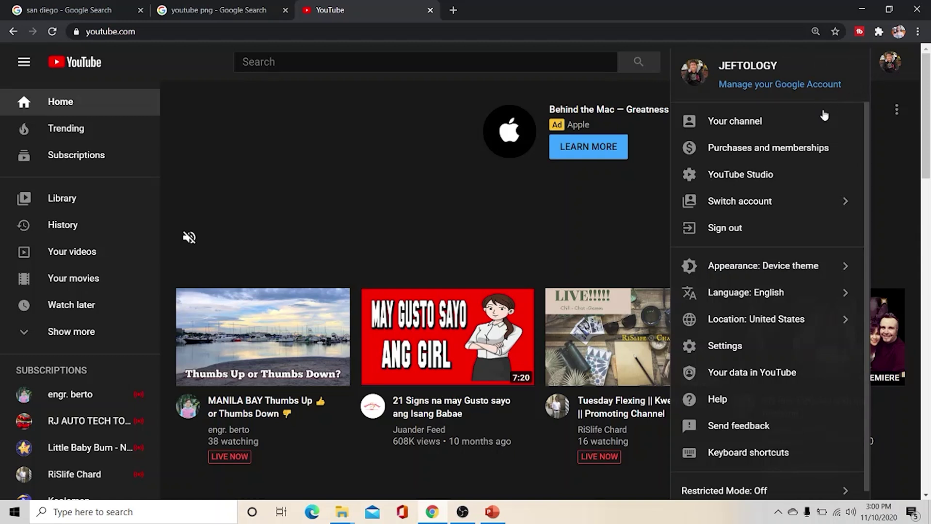
left_click(731, 175)
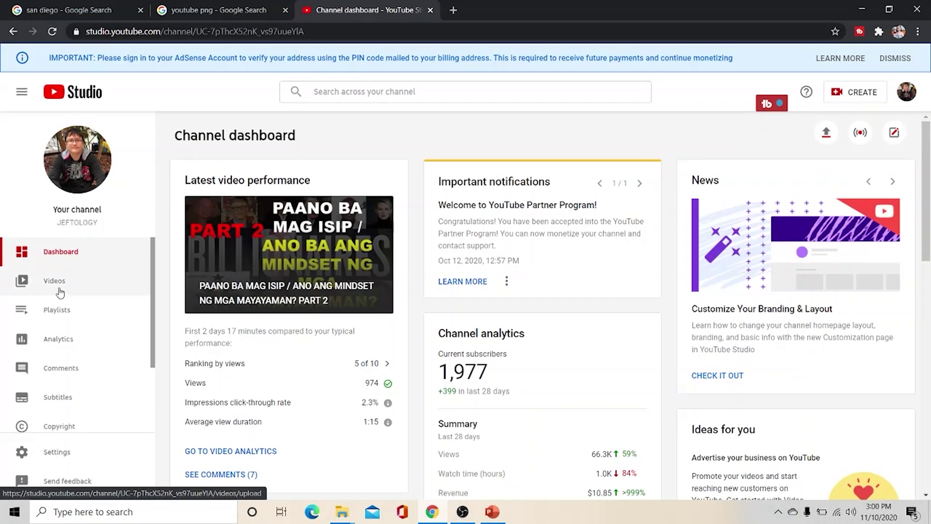
Open the newest video's details from Videos and choose Change on its thumbnail
left_click(59, 292)
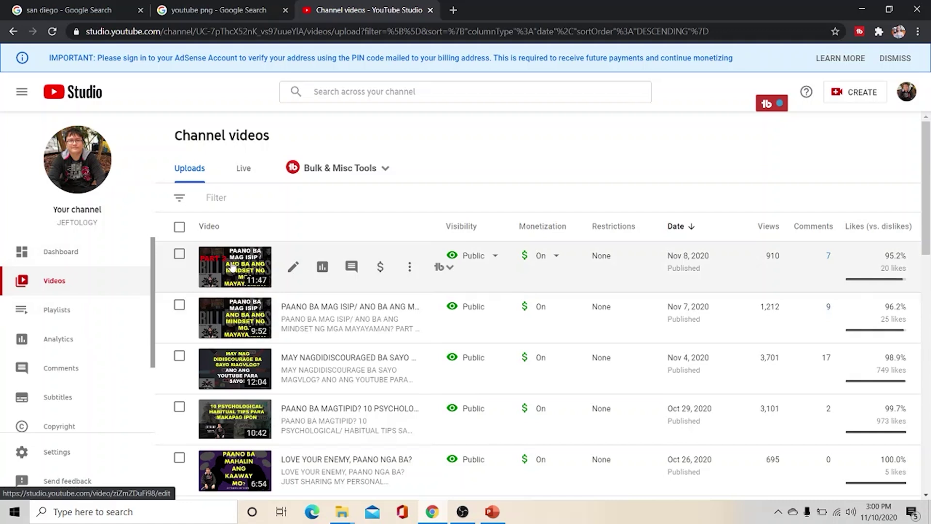
left_click(235, 262)
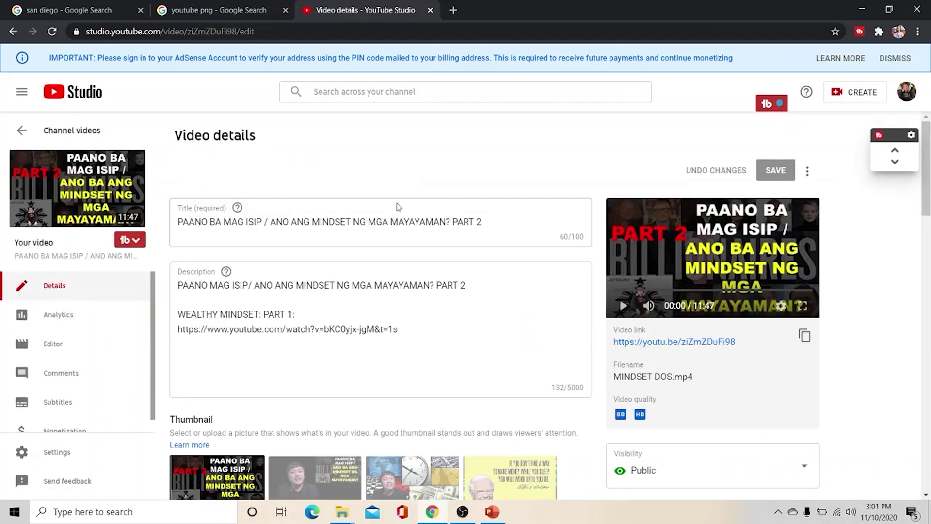
scroll(206, 252, "down", 5)
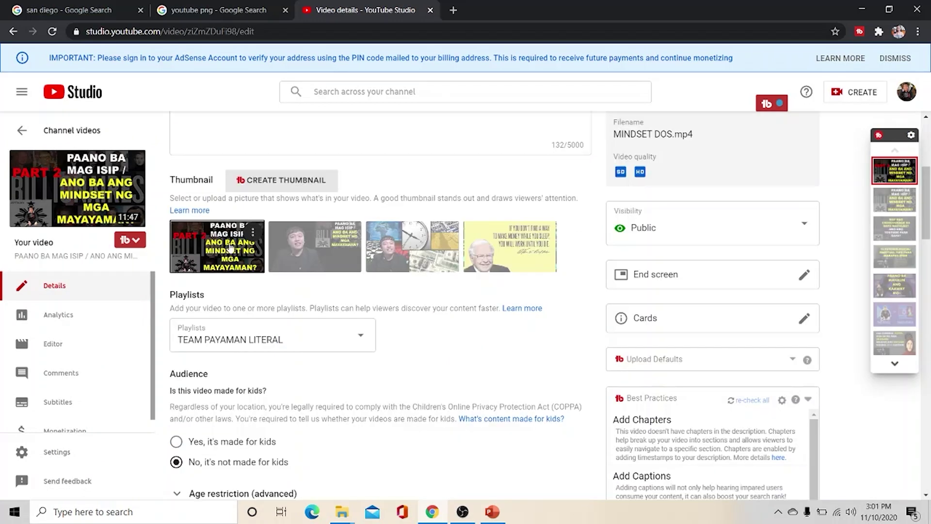
left_click(252, 232)
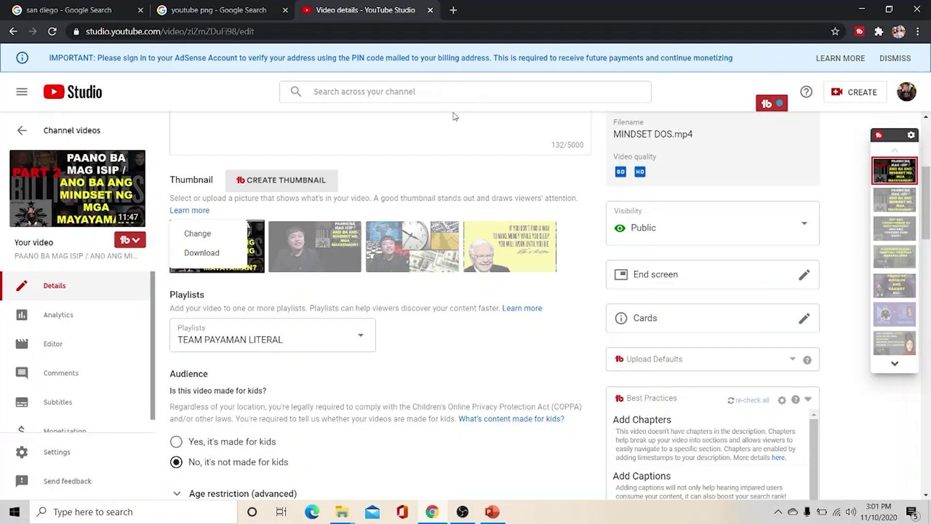
left_click(212, 234)
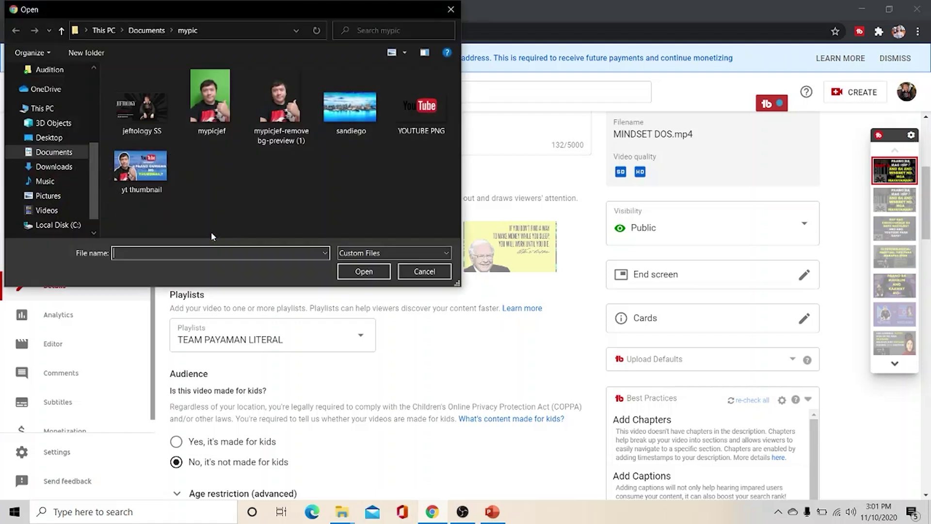
mouse_move(350, 109)
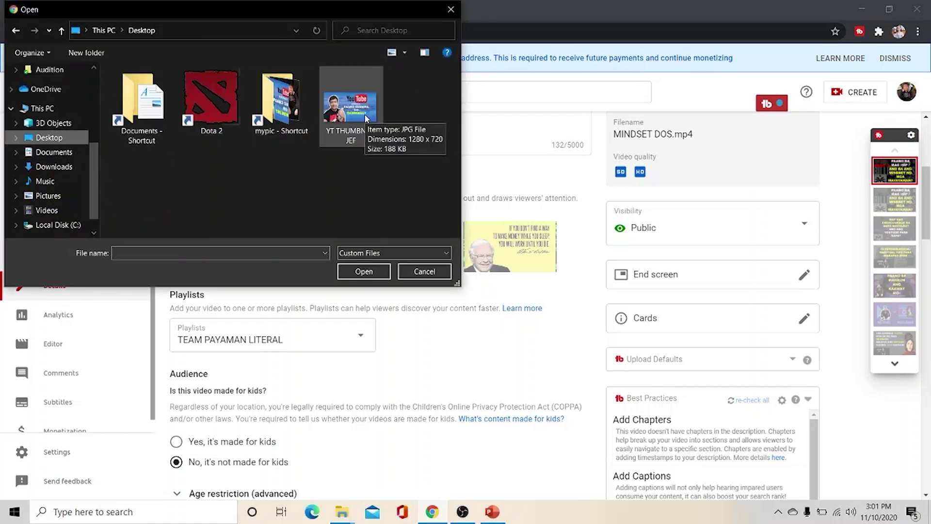
Upload YT THUMBNAIL JEF from the Desktop as the thumbnail and check the preview
left_click(342, 129)
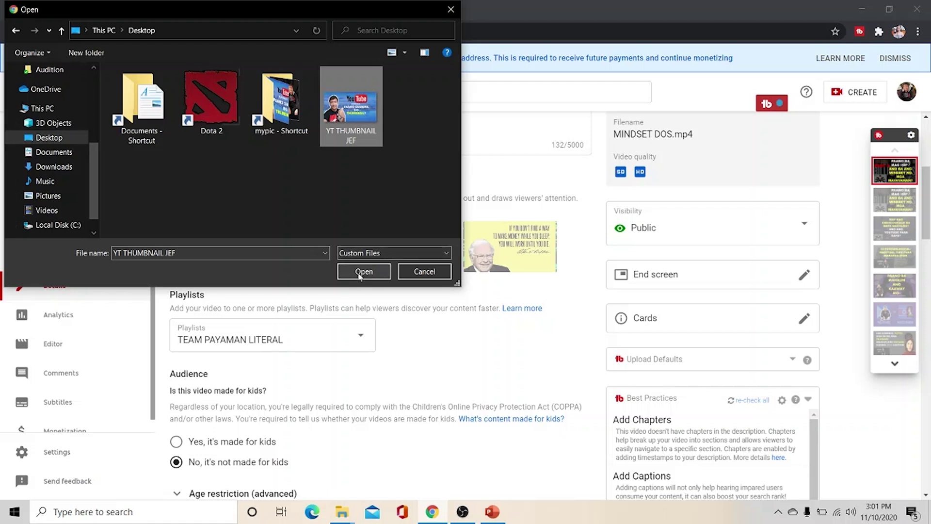
left_click(363, 272)
scroll(216, 274, "up", 1)
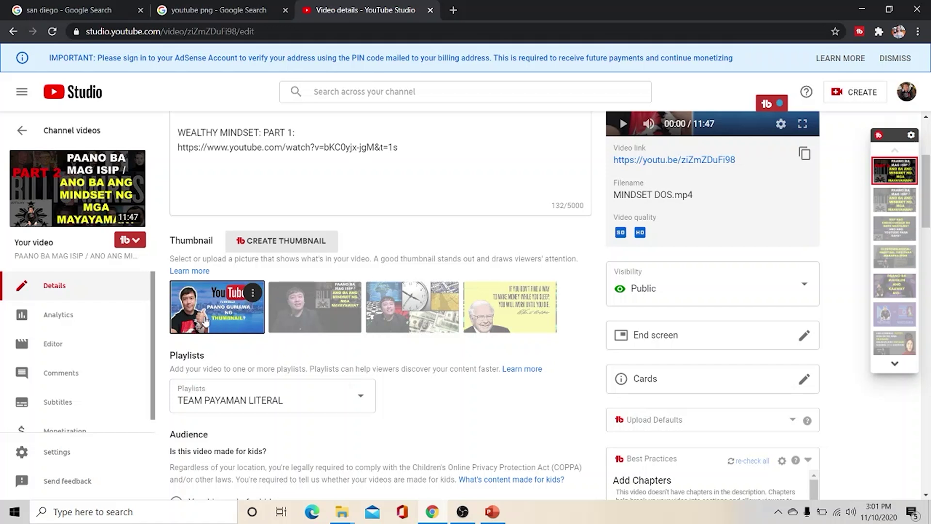
mouse_move(77, 188)
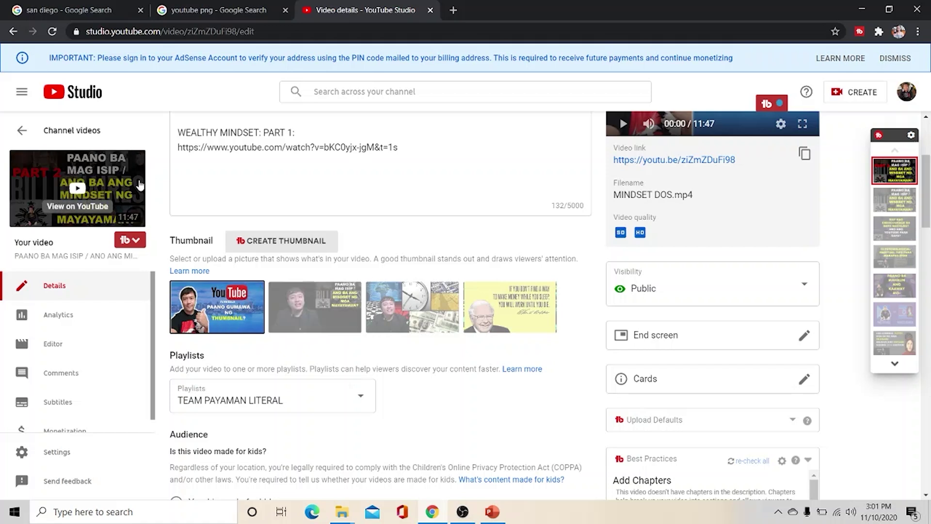
scroll(719, 159, "up", 3)
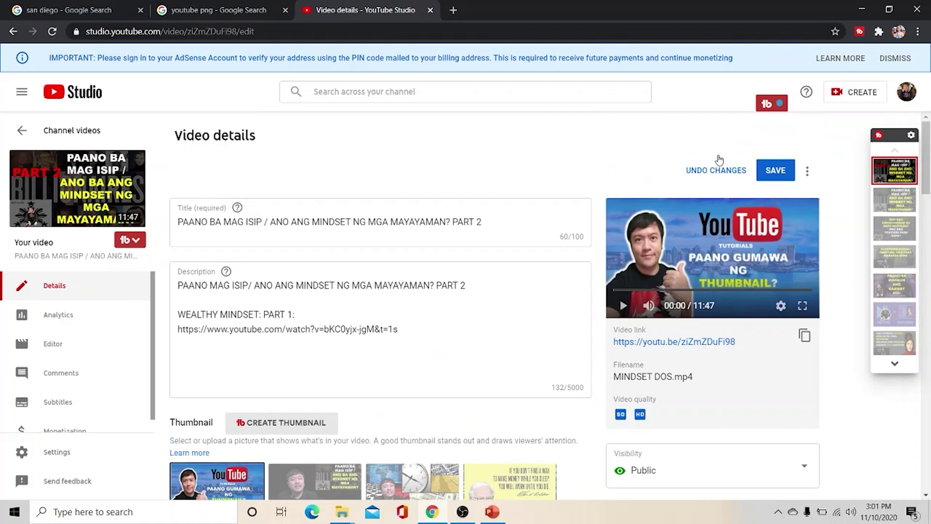
scroll(257, 378, "down", 1)
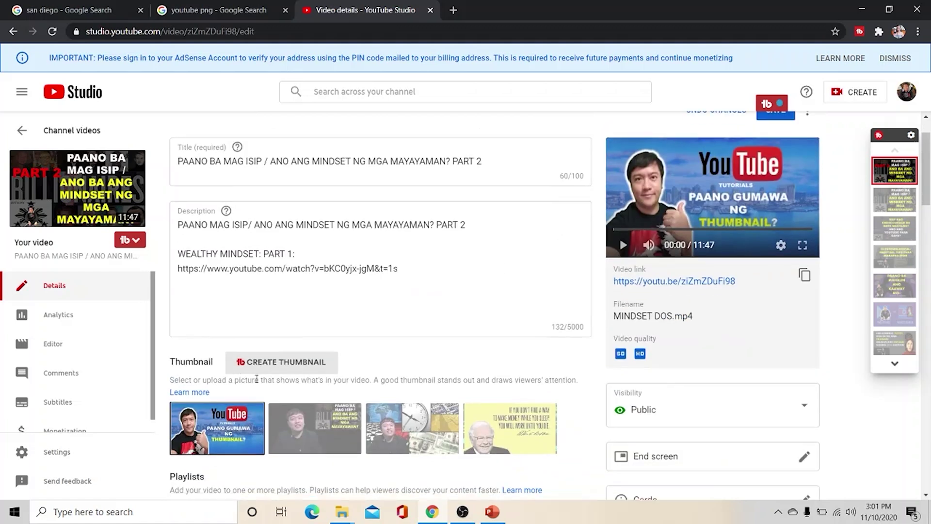
scroll(688, 113, "up", 1)
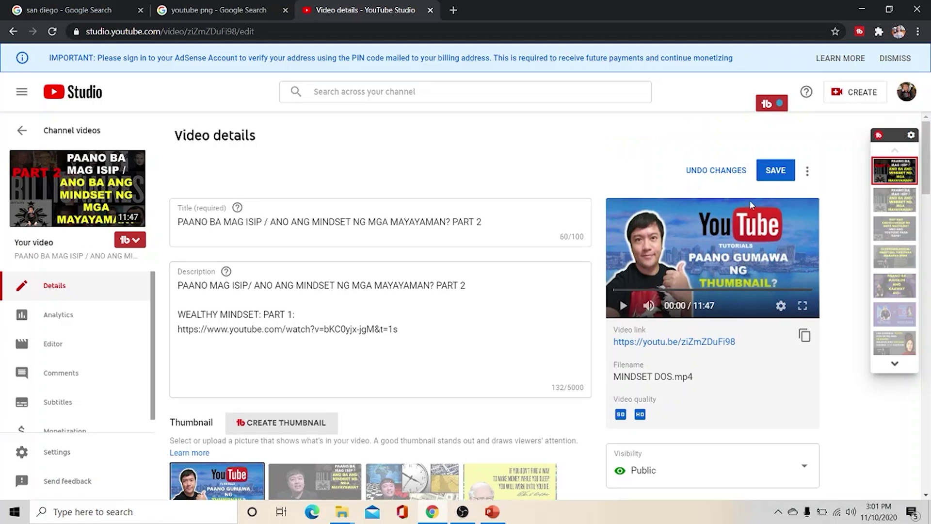
scroll(291, 383, "down", 2)
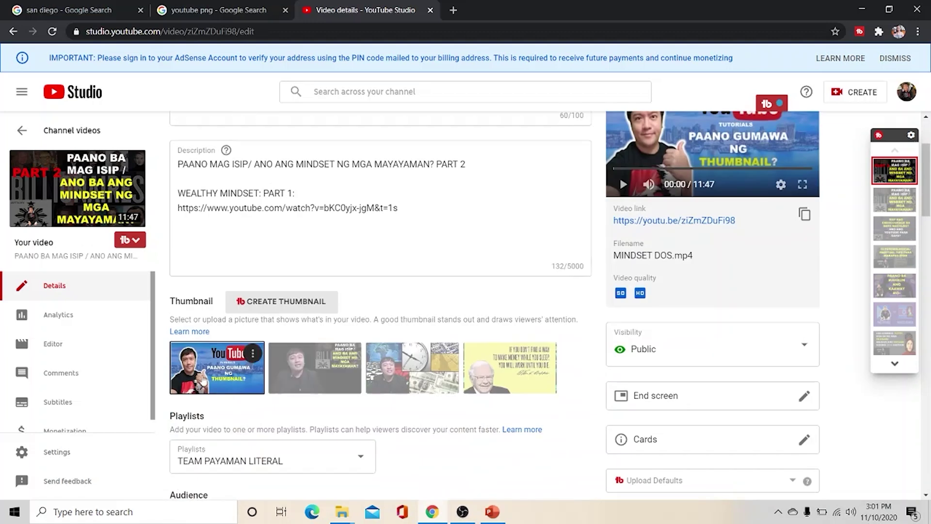